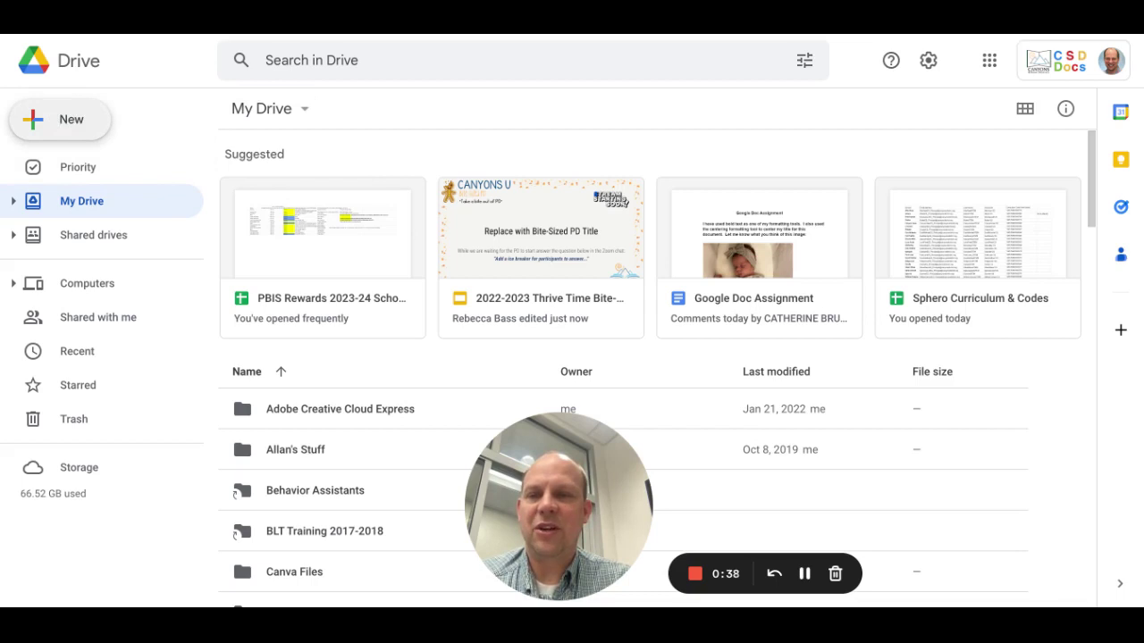
Open the New creation menu, look over its options, and close it again.
{"action": "left_click", "coordinate": [60, 118]}
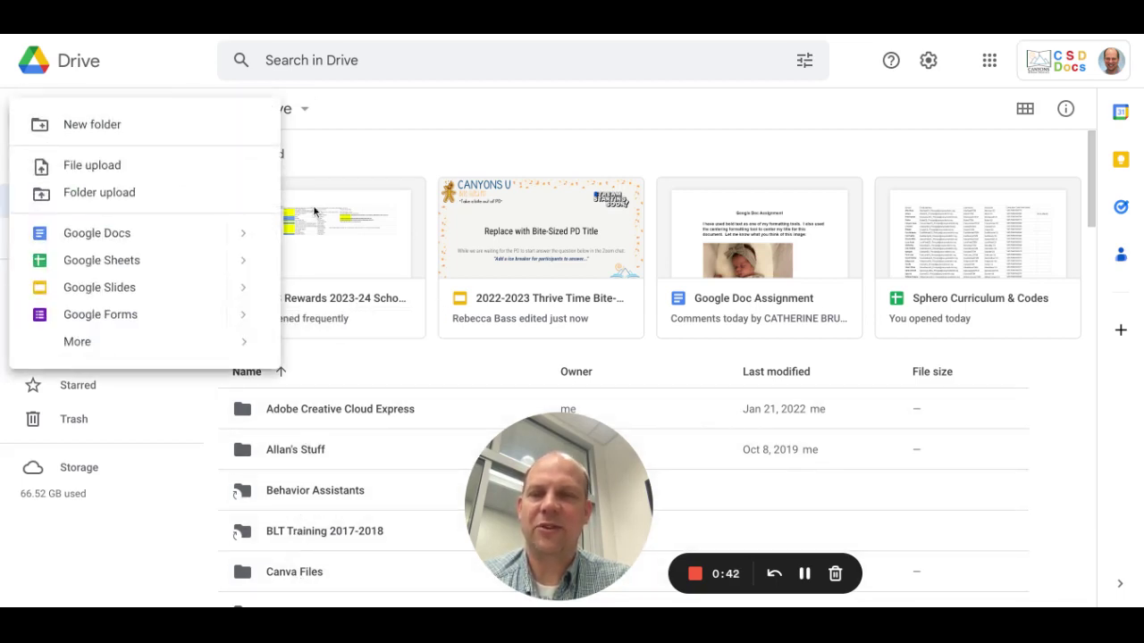
{"action": "left_click", "coordinate": [150, 70]}
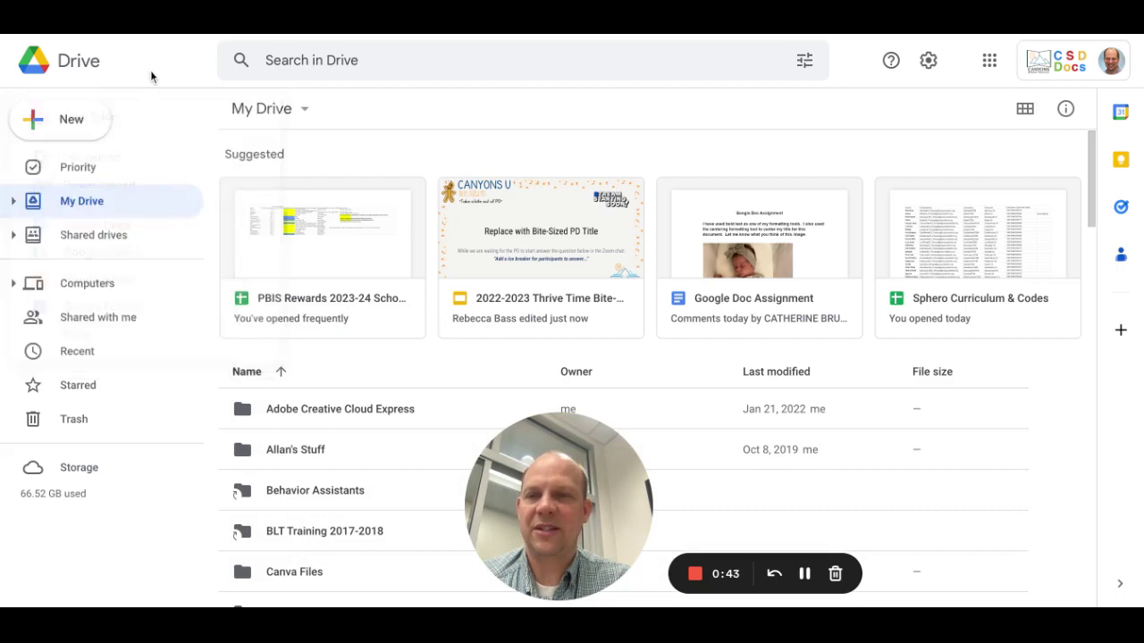
{"action": "left_click", "coordinate": [79, 119]}
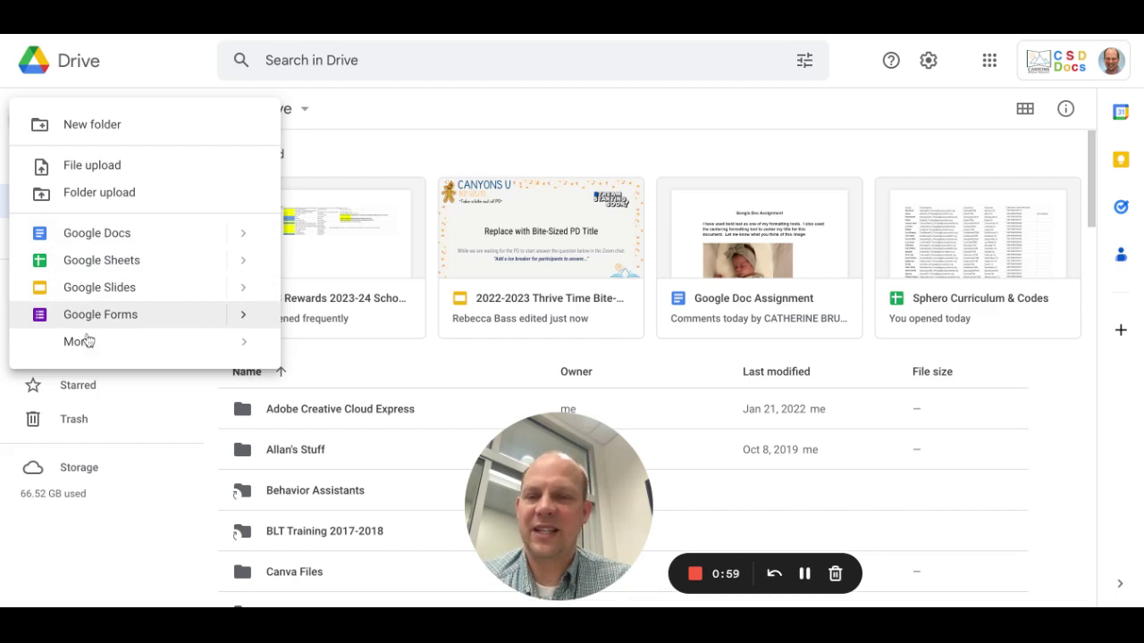
{"action": "mouse_move", "coordinate": [89, 348]}
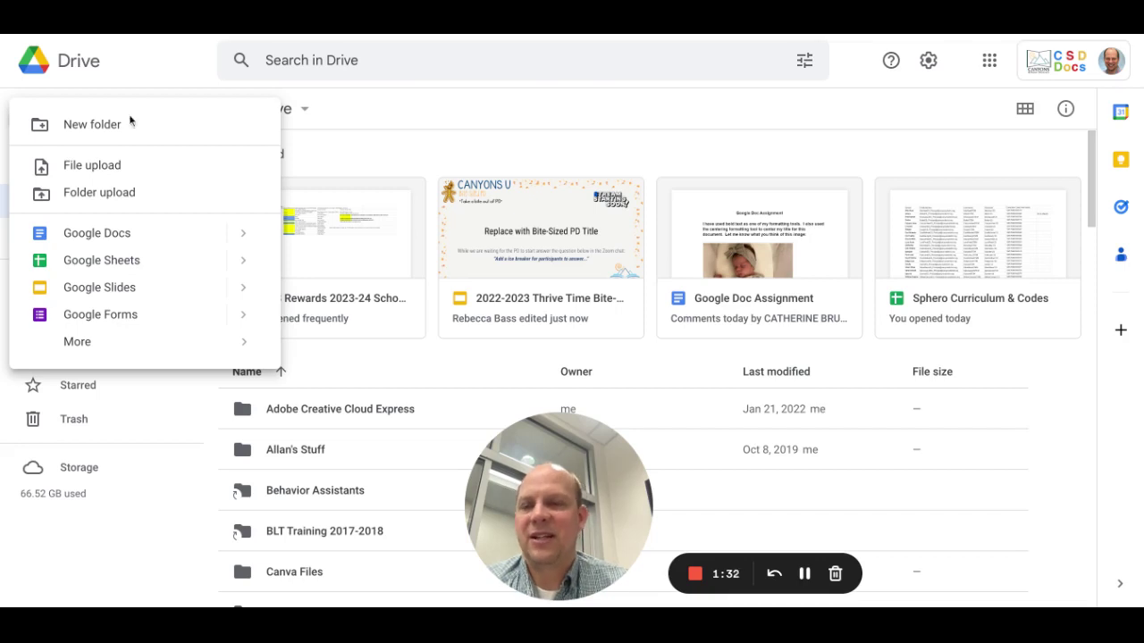
{"action": "left_click", "coordinate": [118, 69]}
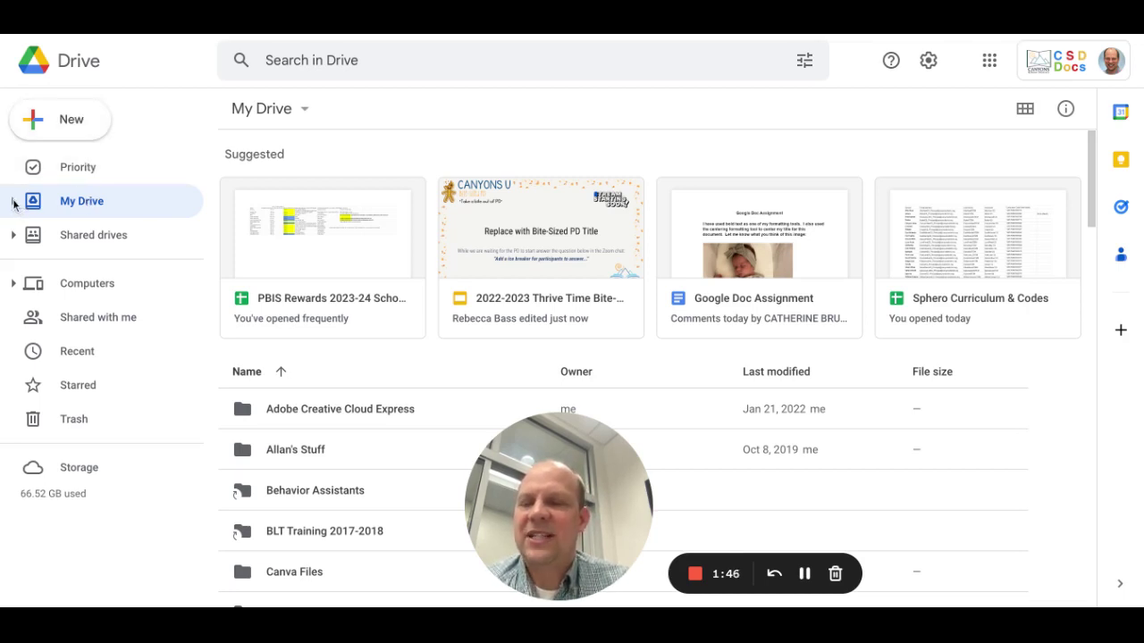
Expand My Drive, then open Level 1 Certification Stuff and the colleague's shared folder inside.
{"action": "scroll", "coordinate": [367, 447], "scroll_direction": "down", "scroll_amount": 5}
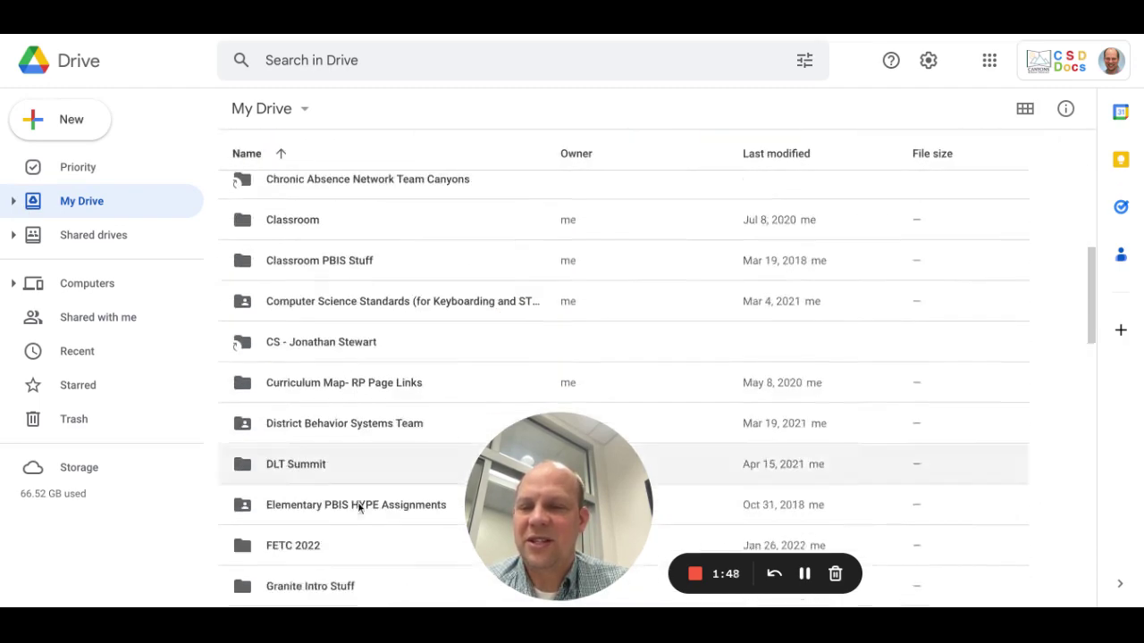
{"action": "scroll", "coordinate": [359, 501], "scroll_direction": "up", "scroll_amount": 10}
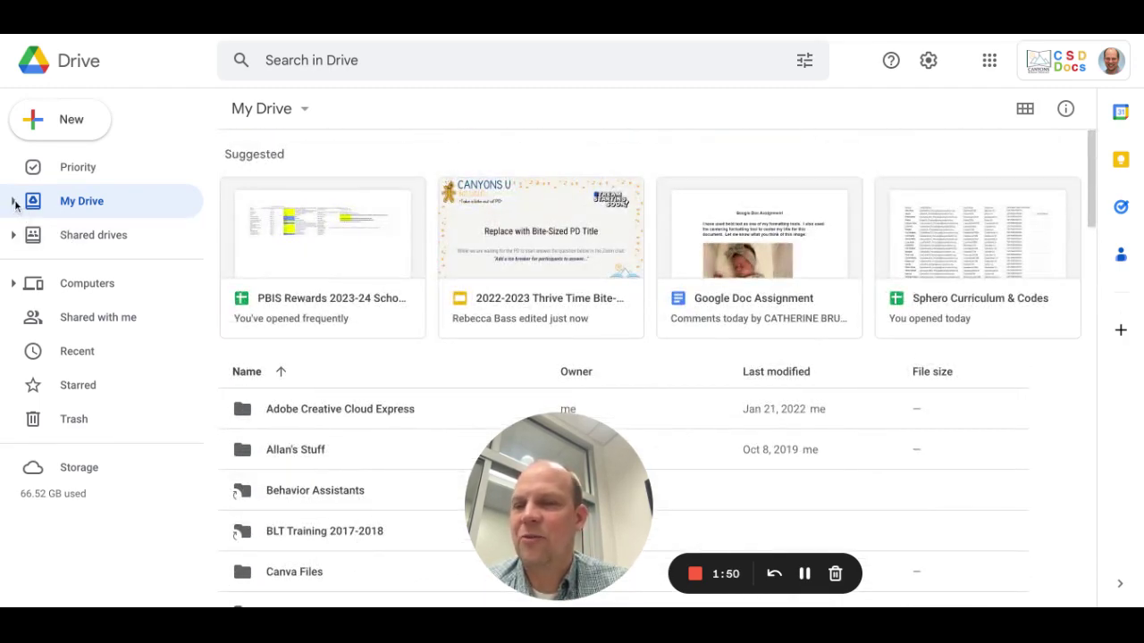
{"action": "left_click", "coordinate": [13, 203]}
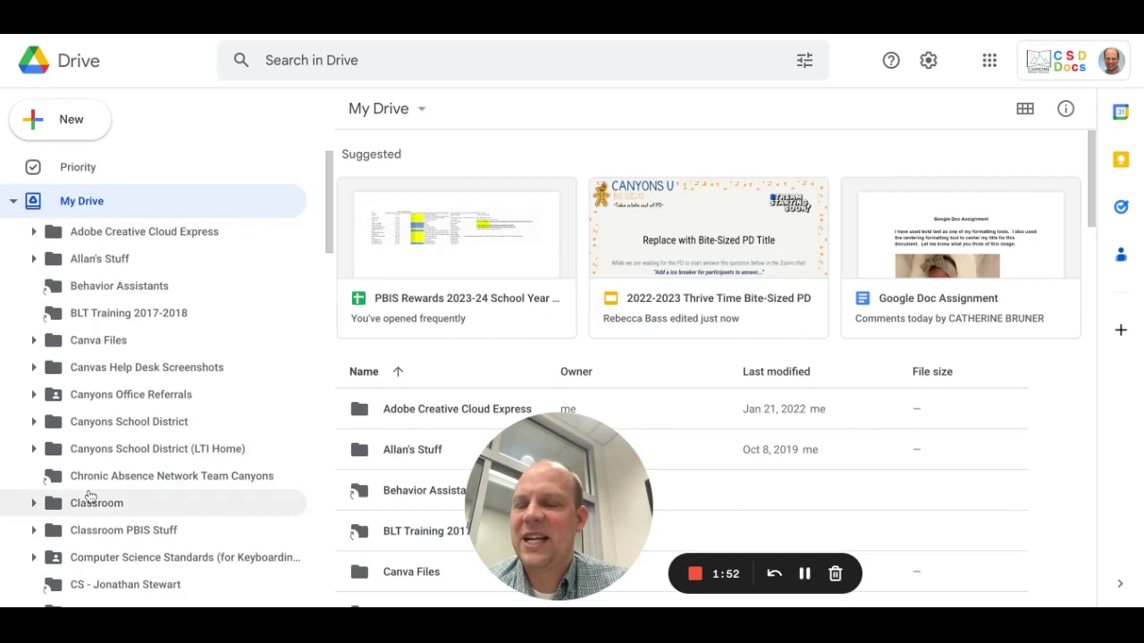
{"action": "scroll", "coordinate": [90, 497], "scroll_direction": "down", "scroll_amount": 15}
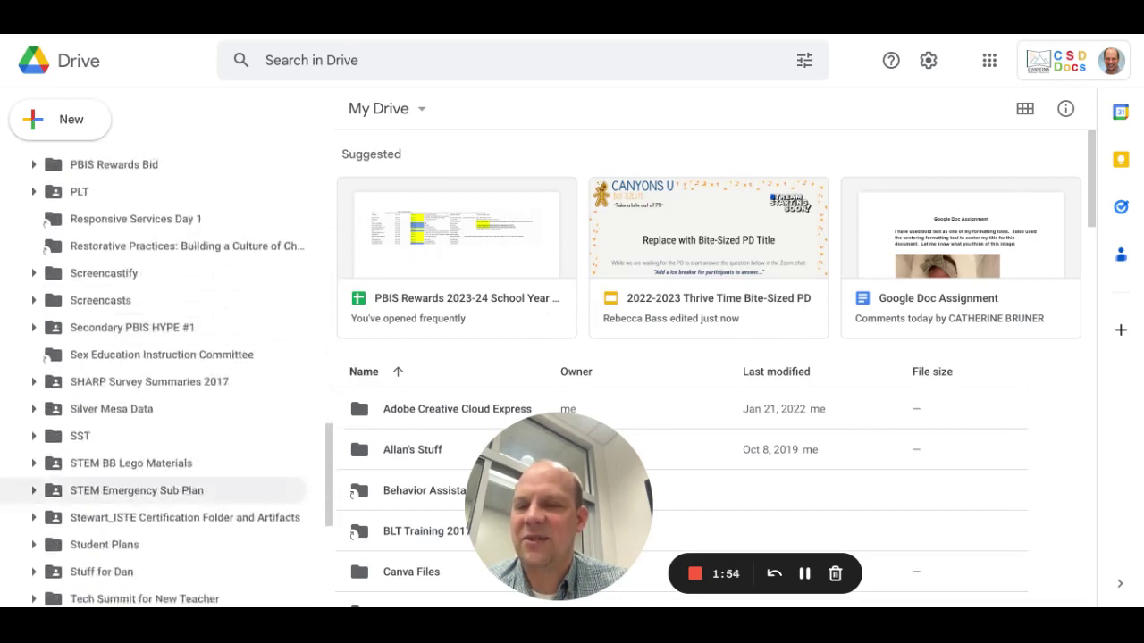
{"action": "scroll", "coordinate": [89, 497], "scroll_direction": "down", "scroll_amount": 5}
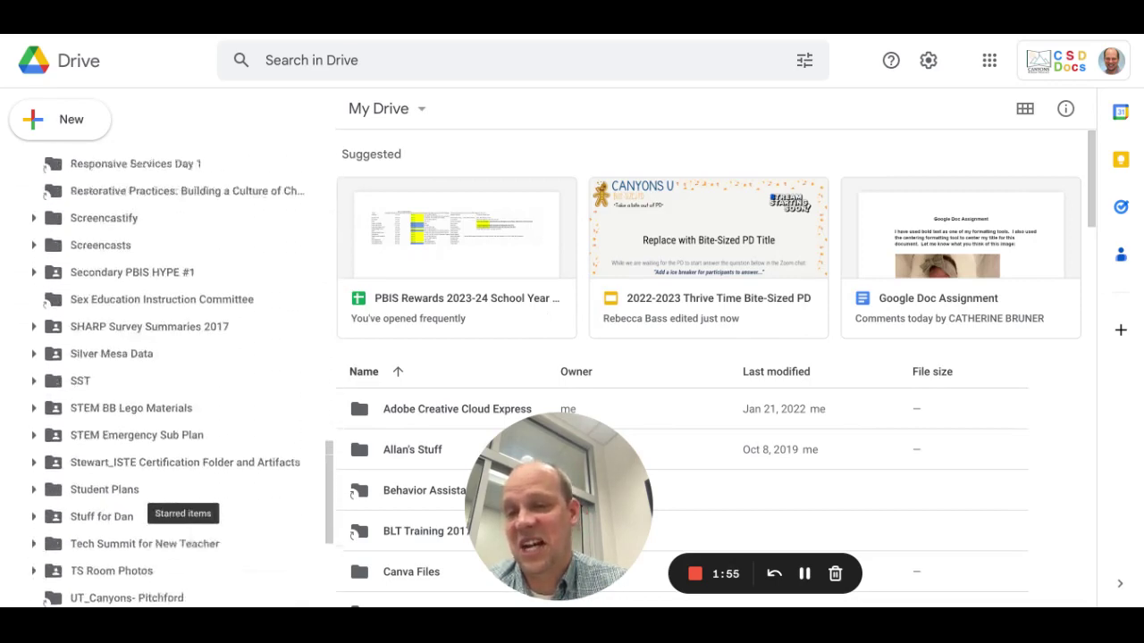
{"action": "scroll", "coordinate": [178, 505], "scroll_direction": "up", "scroll_amount": 5}
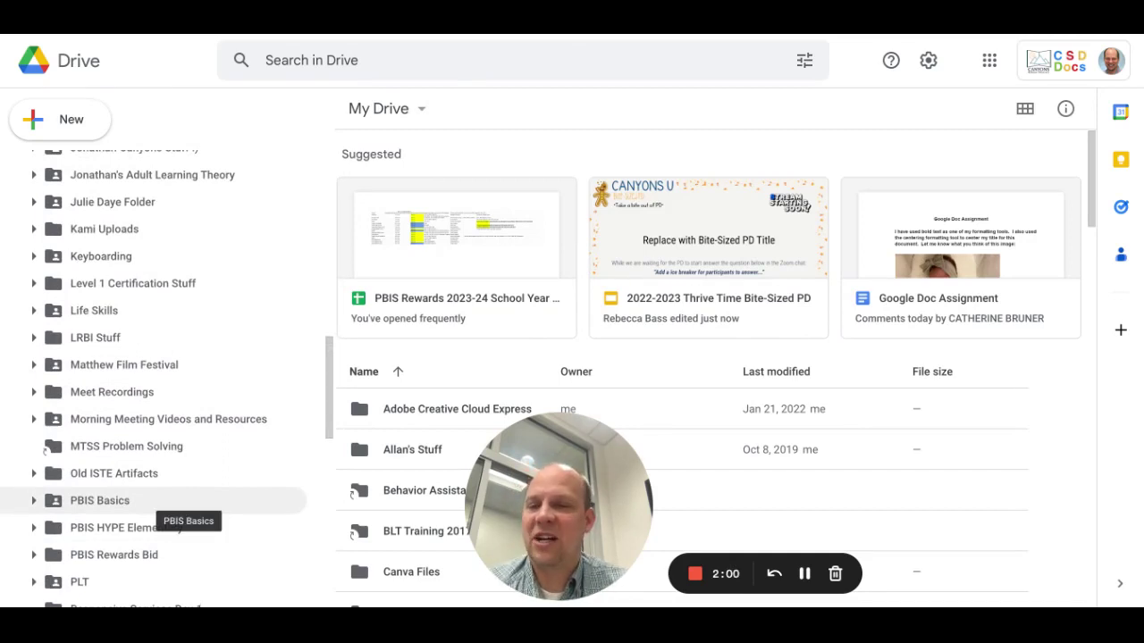
{"action": "left_click", "coordinate": [133, 283]}
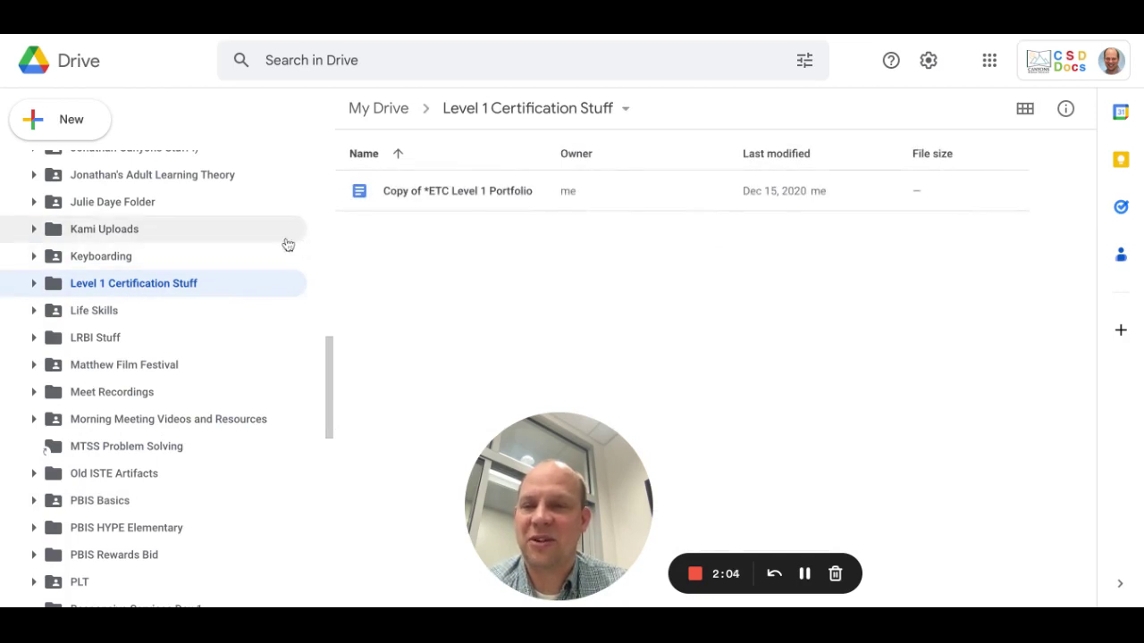
{"action": "left_click", "coordinate": [150, 201]}
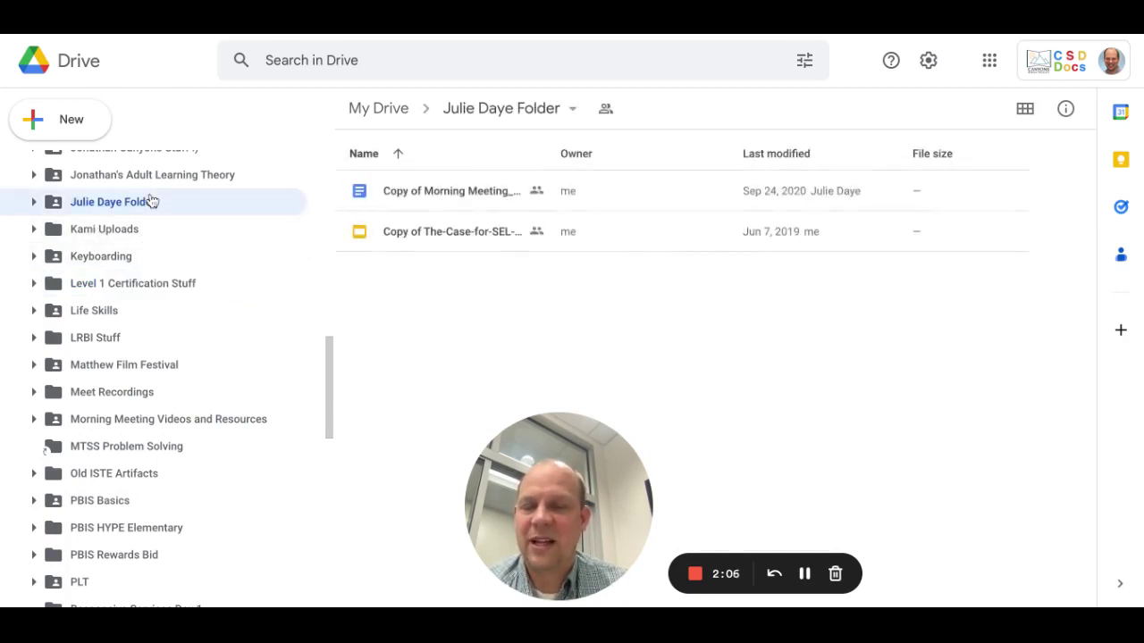
{"action": "scroll", "coordinate": [151, 201], "scroll_direction": "up", "scroll_amount": 10}
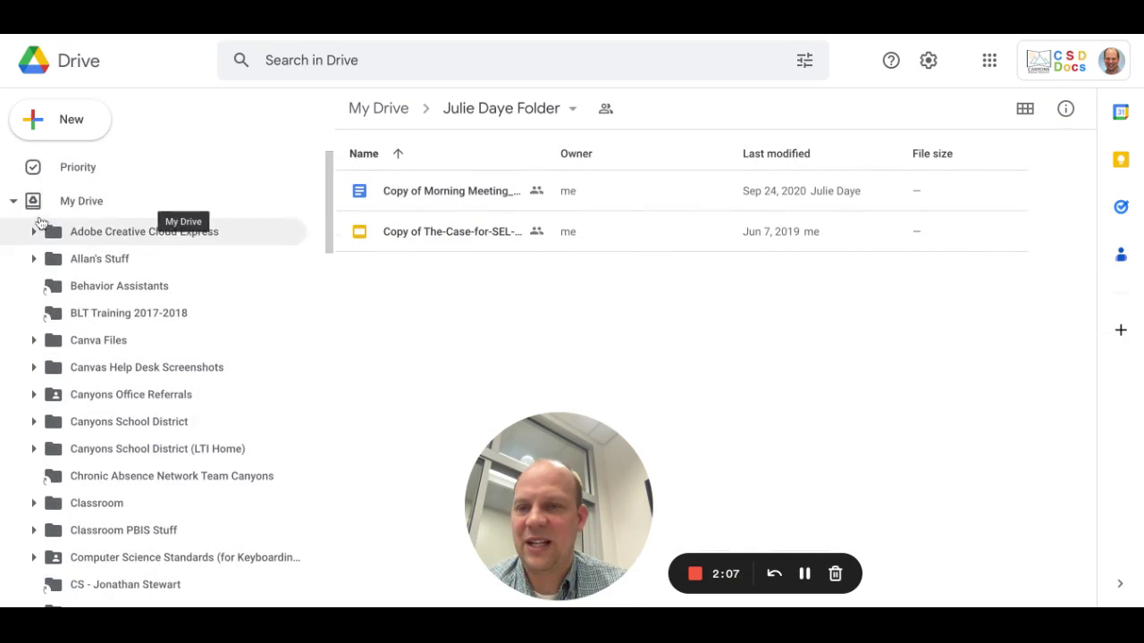
Collapse My Drive and open the Shared drives page listing PBIS HYPE, Playworks and Training Documentation, with the drives tree expanded.
{"action": "left_click", "coordinate": [12, 202]}
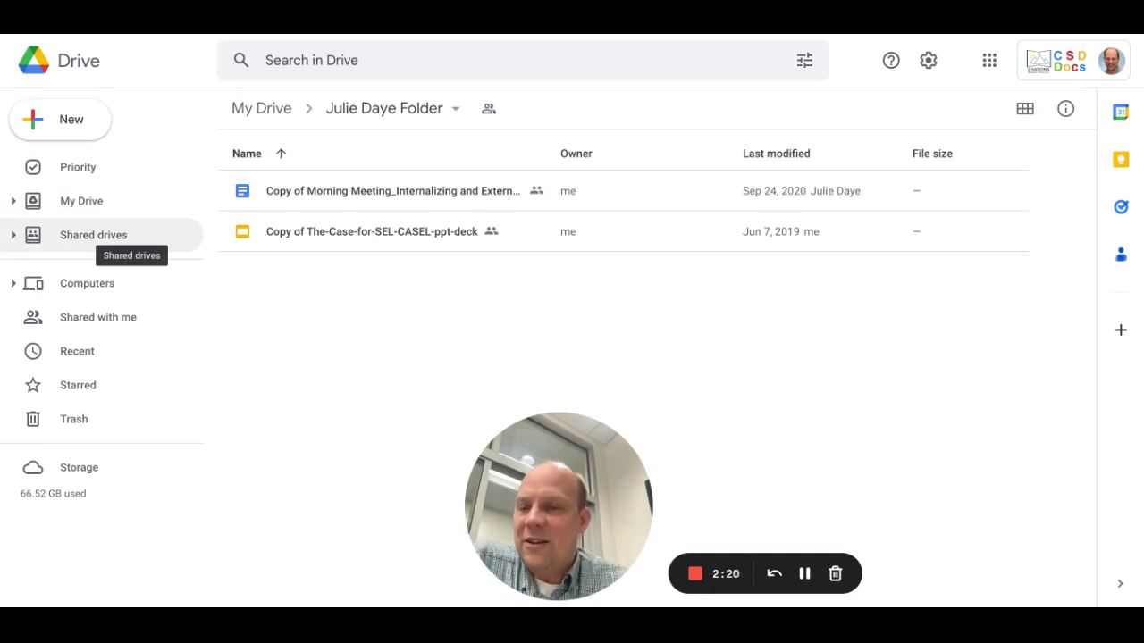
{"action": "left_click", "coordinate": [15, 236]}
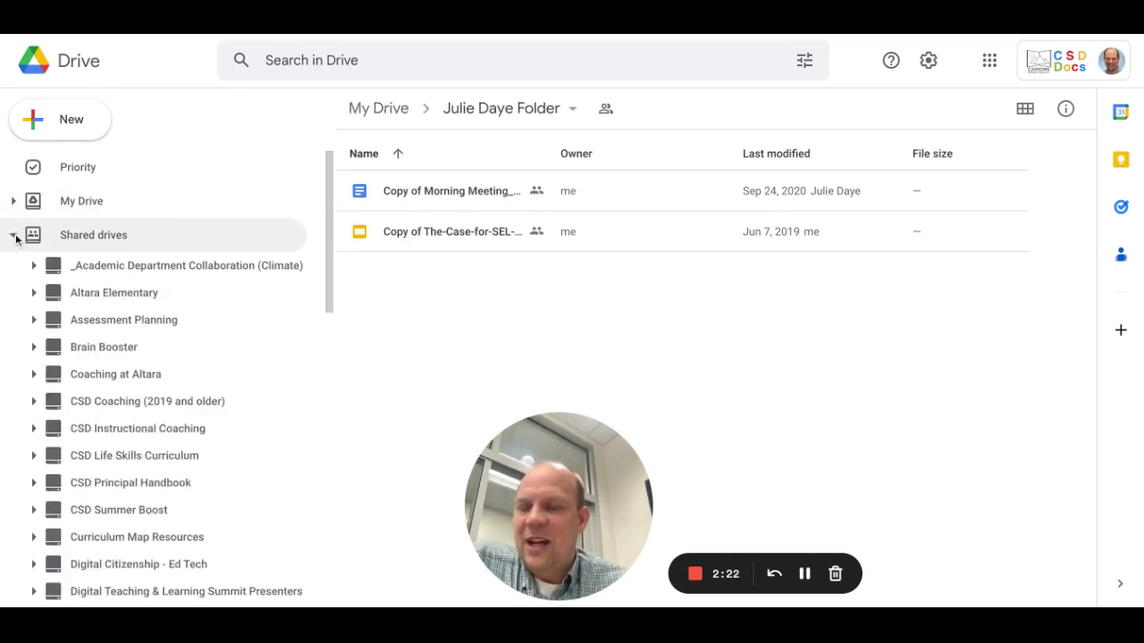
{"action": "left_click", "coordinate": [14, 236]}
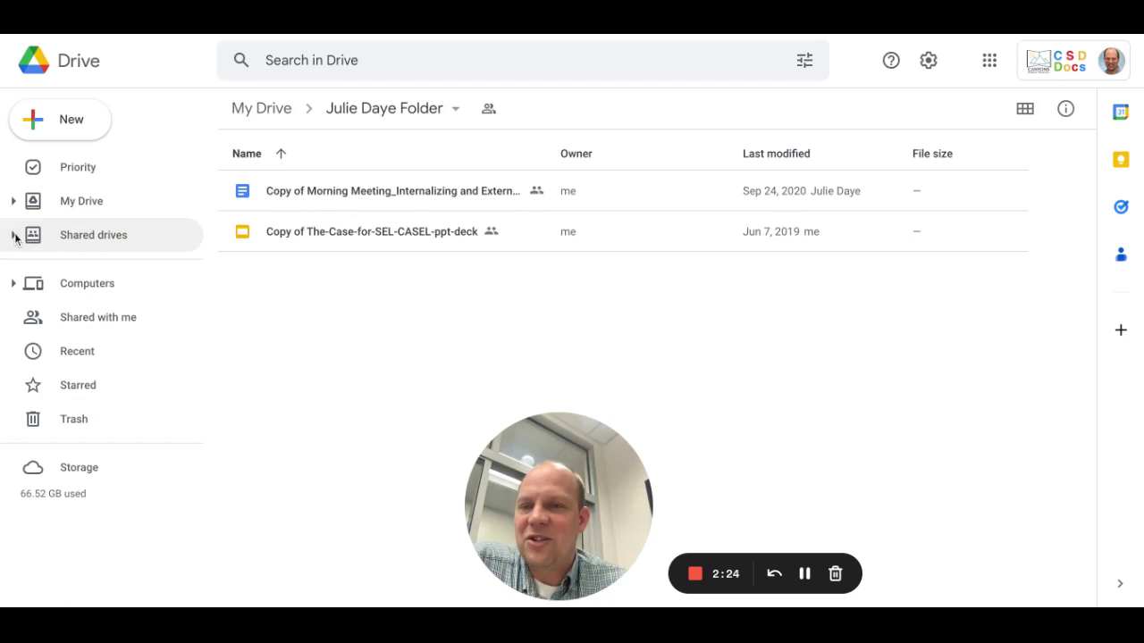
{"action": "left_click", "coordinate": [113, 235]}
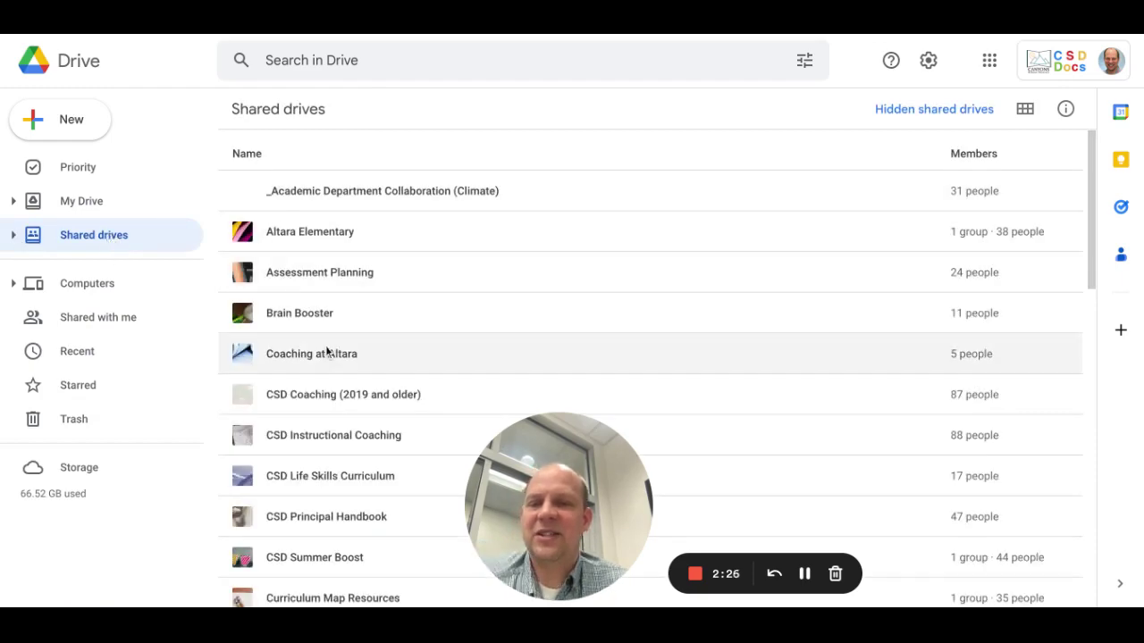
{"action": "scroll", "coordinate": [326, 345], "scroll_direction": "down", "scroll_amount": 10}
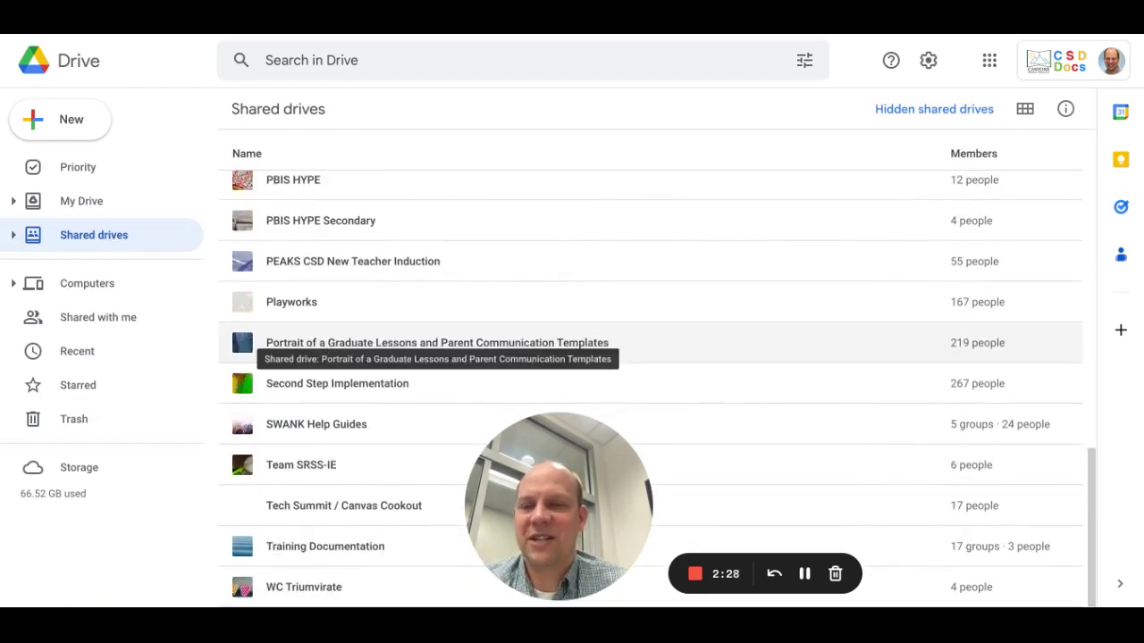
{"action": "left_click", "coordinate": [13, 236]}
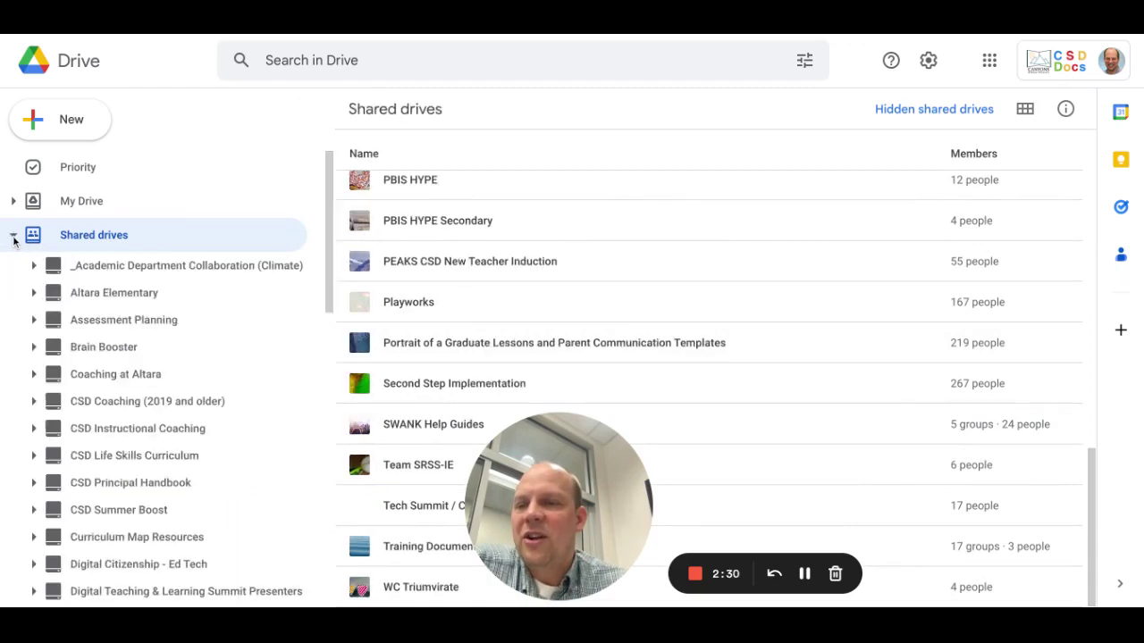
{"action": "scroll", "coordinate": [143, 413], "scroll_direction": "down", "scroll_amount": 9}
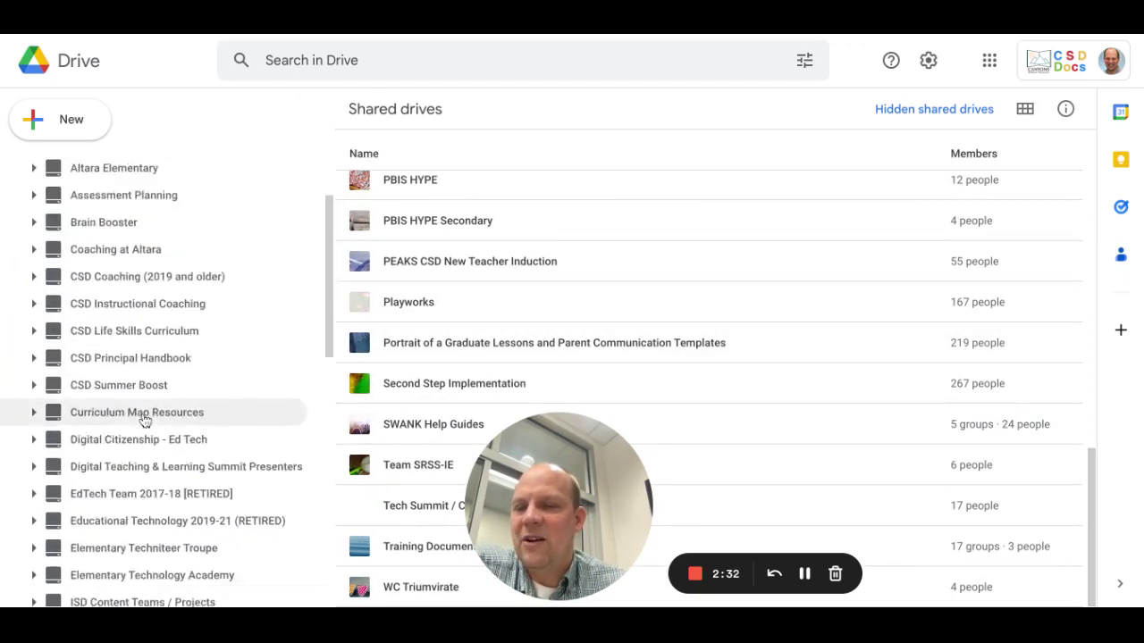
{"action": "scroll", "coordinate": [143, 415], "scroll_direction": "up", "scroll_amount": 6}
{"action": "scroll", "coordinate": [143, 416], "scroll_direction": "up", "scroll_amount": 1}
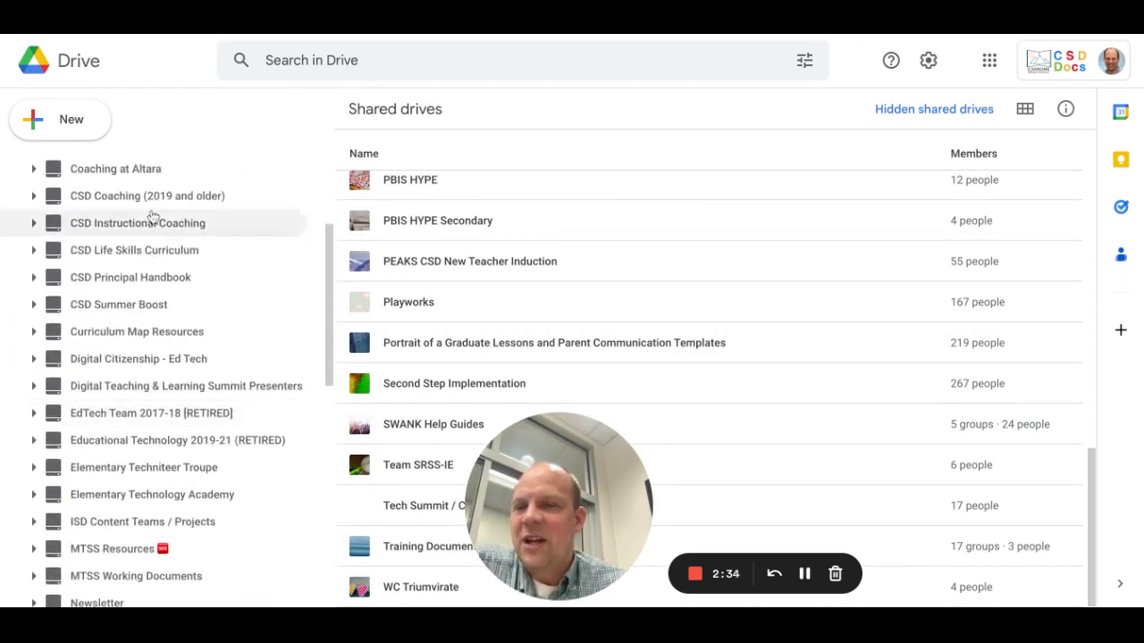
{"action": "scroll", "coordinate": [46, 301], "scroll_direction": "up", "scroll_amount": 3}
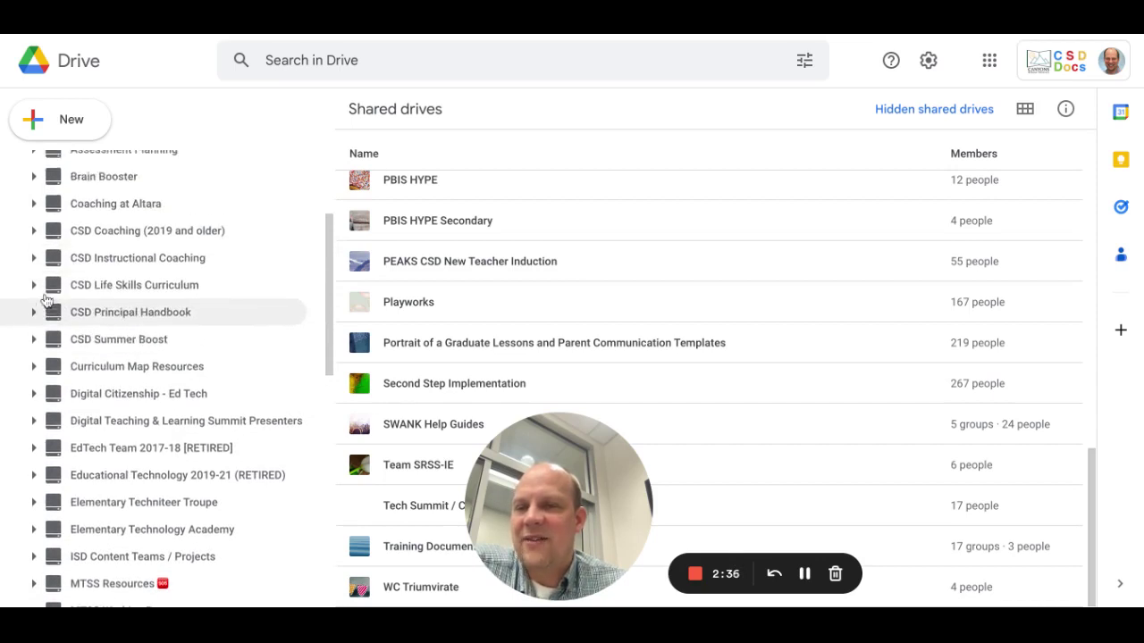
Expand and collapse Brain Booster's sidebar folders: 2020-2021 Training, Arts Booster Training November 2019, STEM Brain Booster.
{"action": "left_click", "coordinate": [36, 233]}
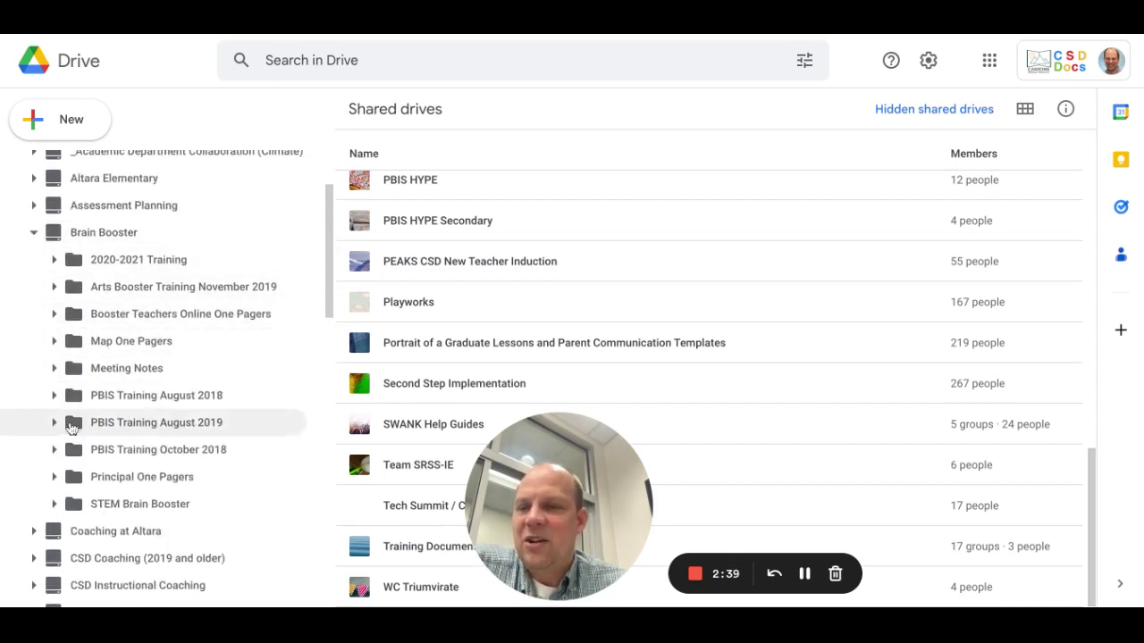
{"action": "left_click", "coordinate": [54, 259]}
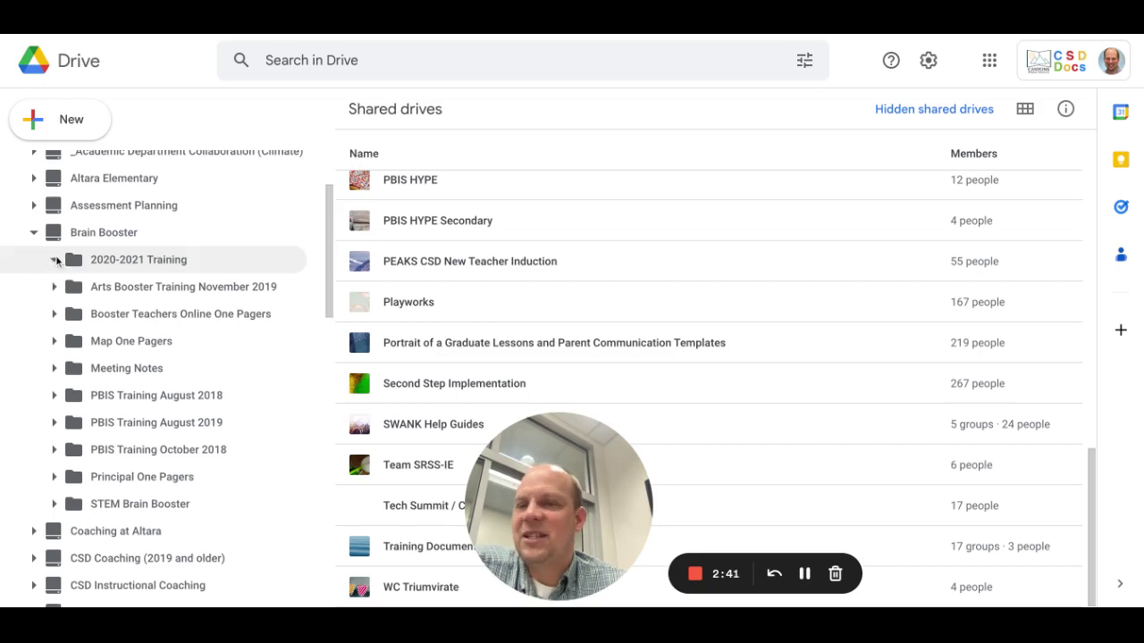
{"action": "left_click", "coordinate": [55, 287]}
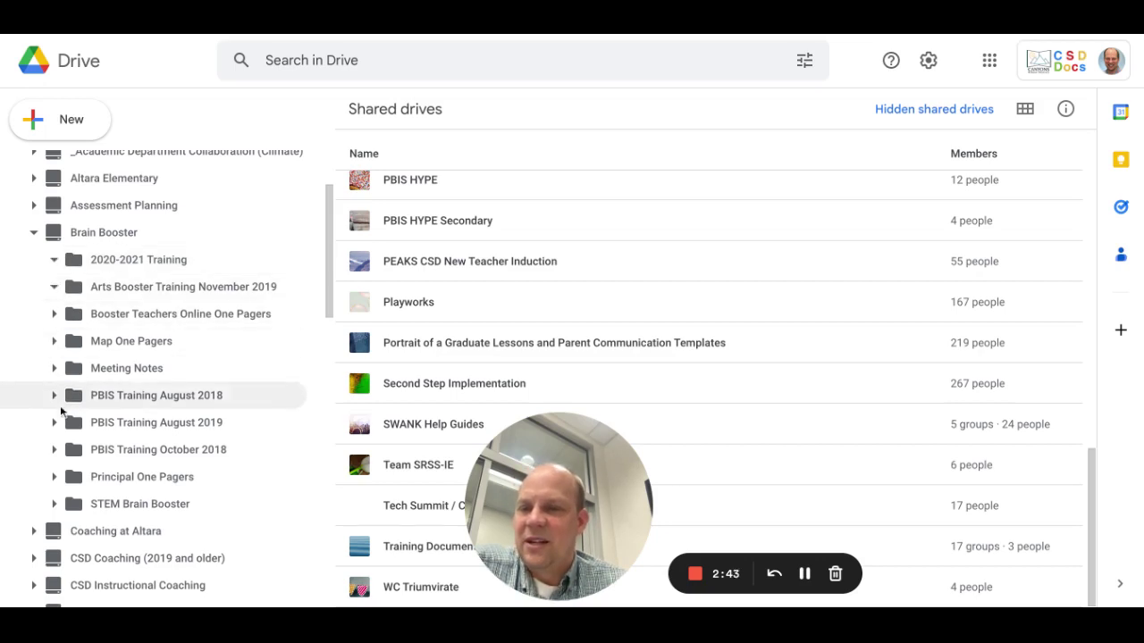
{"action": "left_click", "coordinate": [53, 504]}
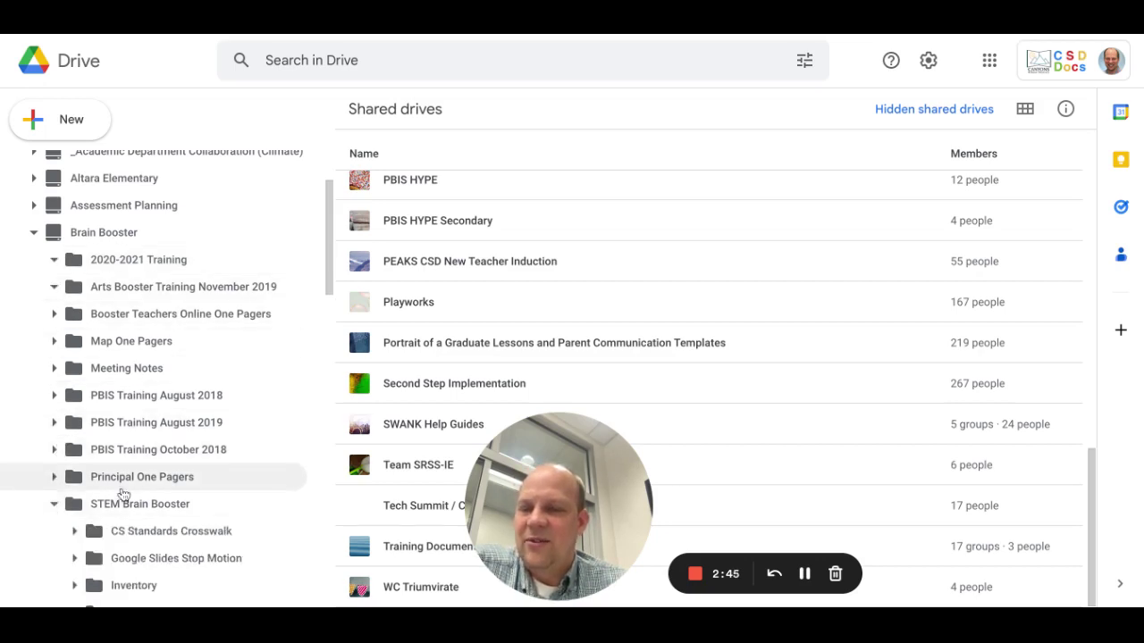
{"action": "scroll", "coordinate": [124, 494], "scroll_direction": "down", "scroll_amount": 5}
{"action": "scroll", "coordinate": [123, 494], "scroll_direction": "up", "scroll_amount": 4}
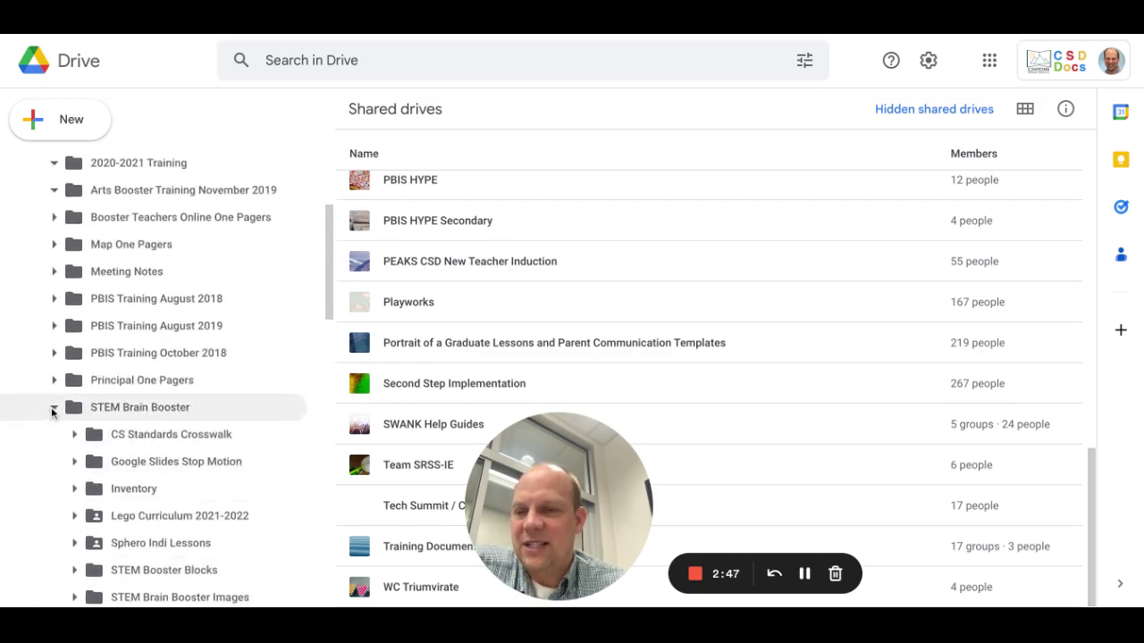
{"action": "left_click", "coordinate": [54, 407]}
{"action": "scroll", "coordinate": [52, 409], "scroll_direction": "up", "scroll_amount": 3}
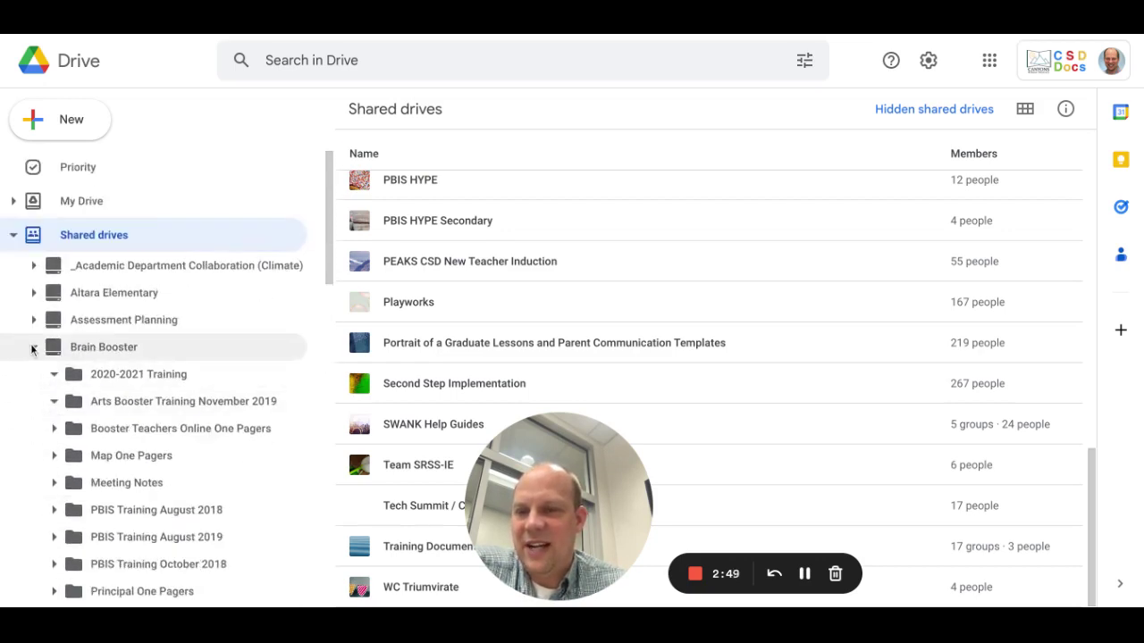
{"action": "left_click", "coordinate": [33, 347]}
{"action": "left_click", "coordinate": [14, 235]}
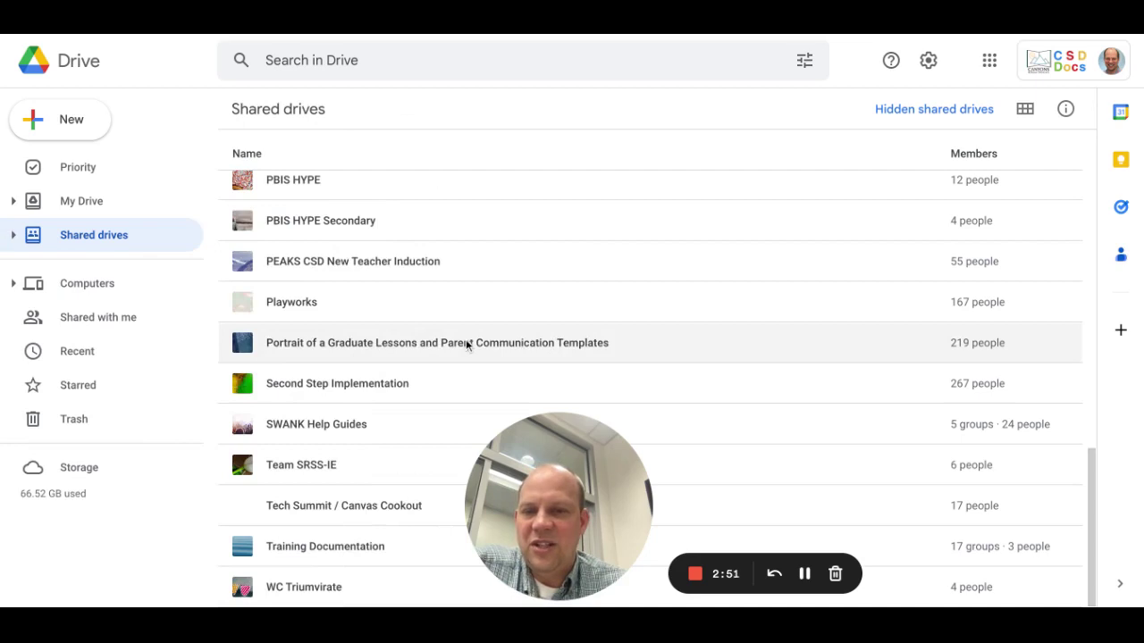
Peek into Second Step Implementation, then open Brain Booster and its Arts Booster Training folder, ending at the drive's top.
{"action": "double_click", "coordinate": [387, 387]}
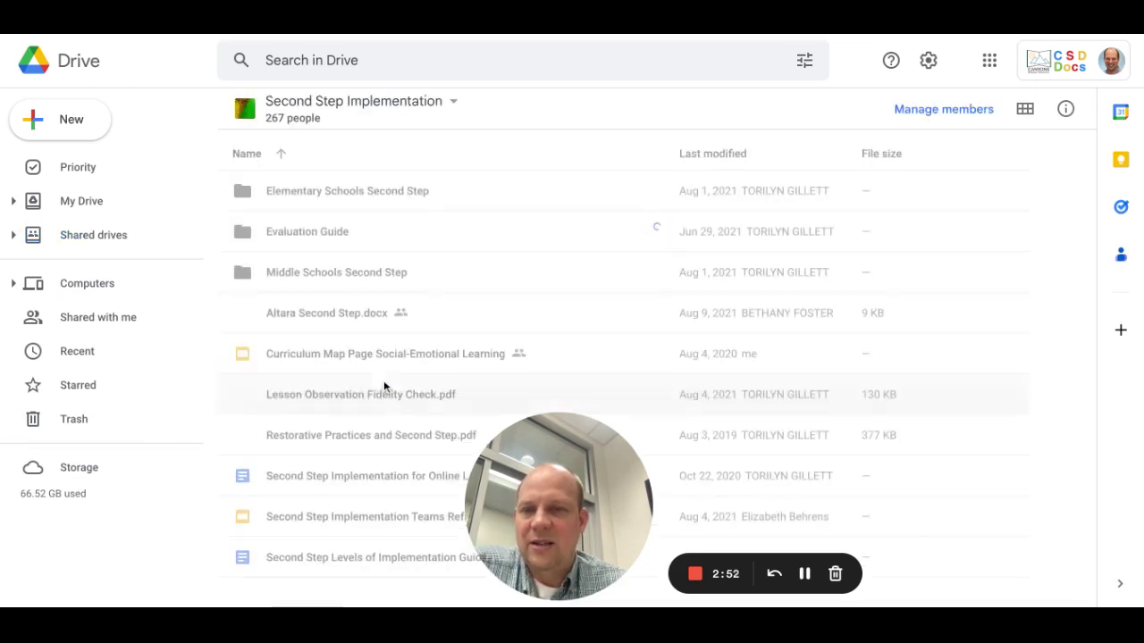
{"action": "key", "text": "alt+Left"}
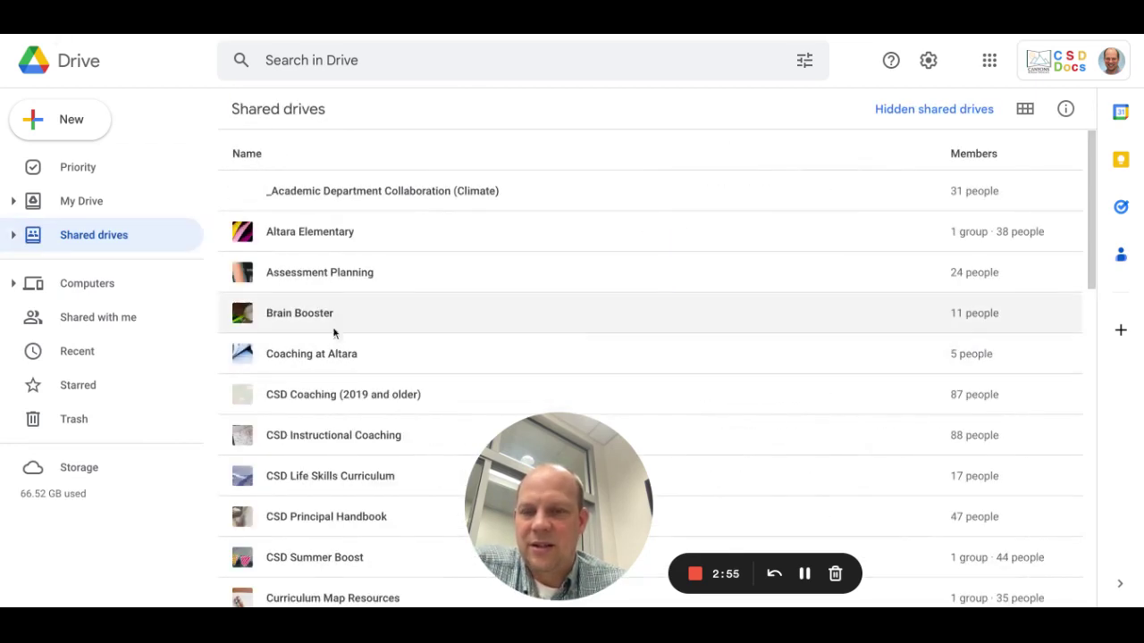
{"action": "left_click", "coordinate": [317, 311]}
{"action": "double_click", "coordinate": [317, 311]}
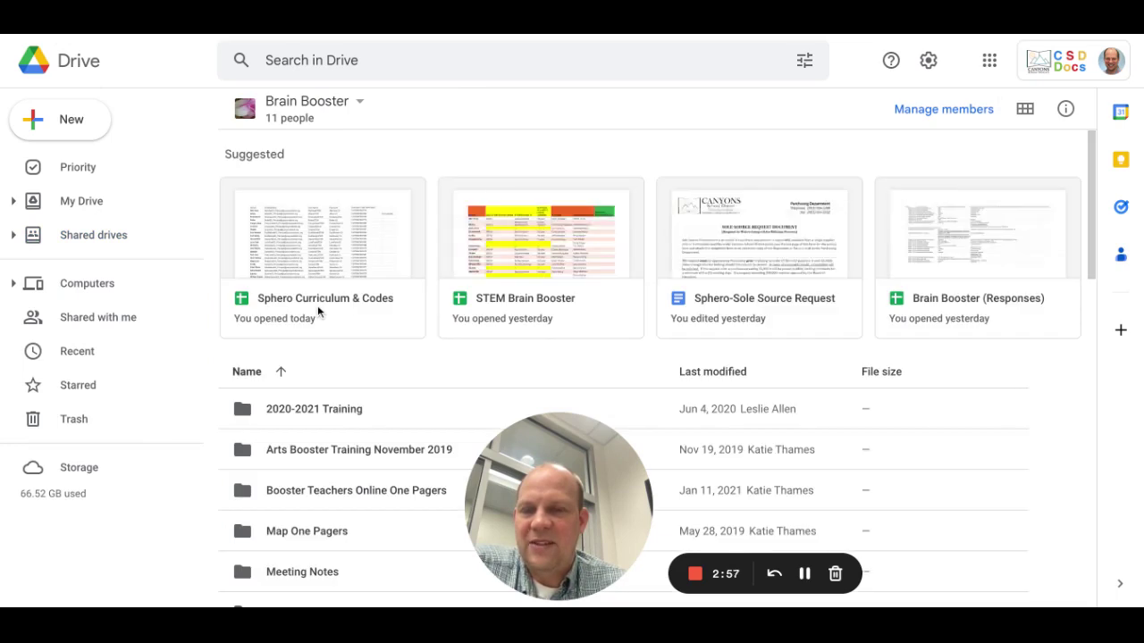
{"action": "scroll", "coordinate": [317, 311], "scroll_direction": "down", "scroll_amount": 2}
{"action": "double_click", "coordinate": [319, 281]}
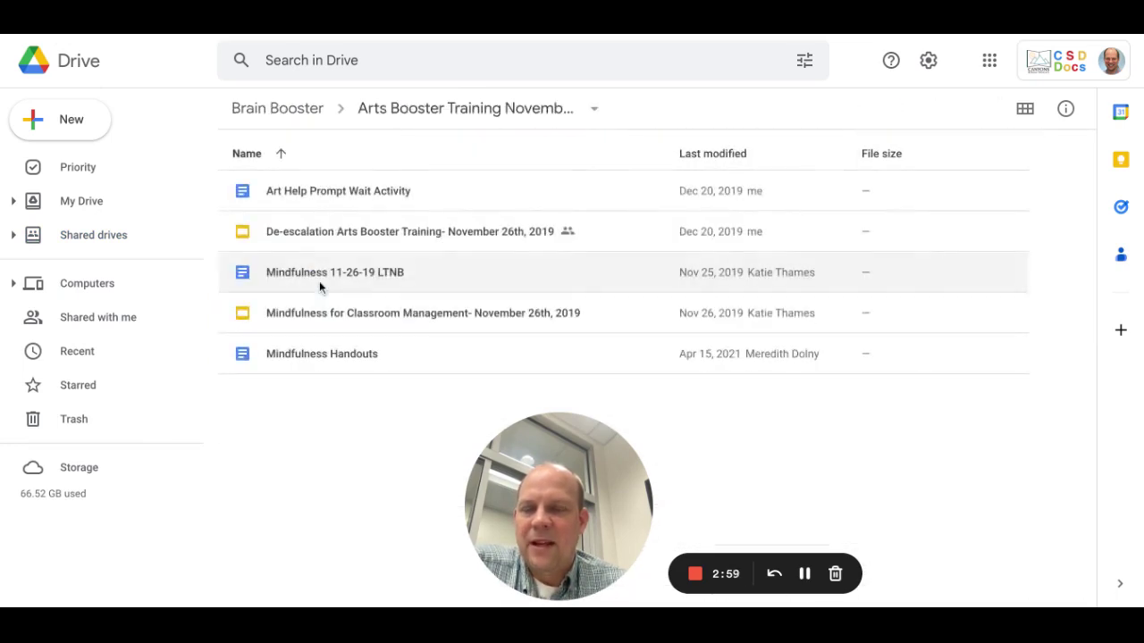
{"action": "left_click", "coordinate": [293, 108]}
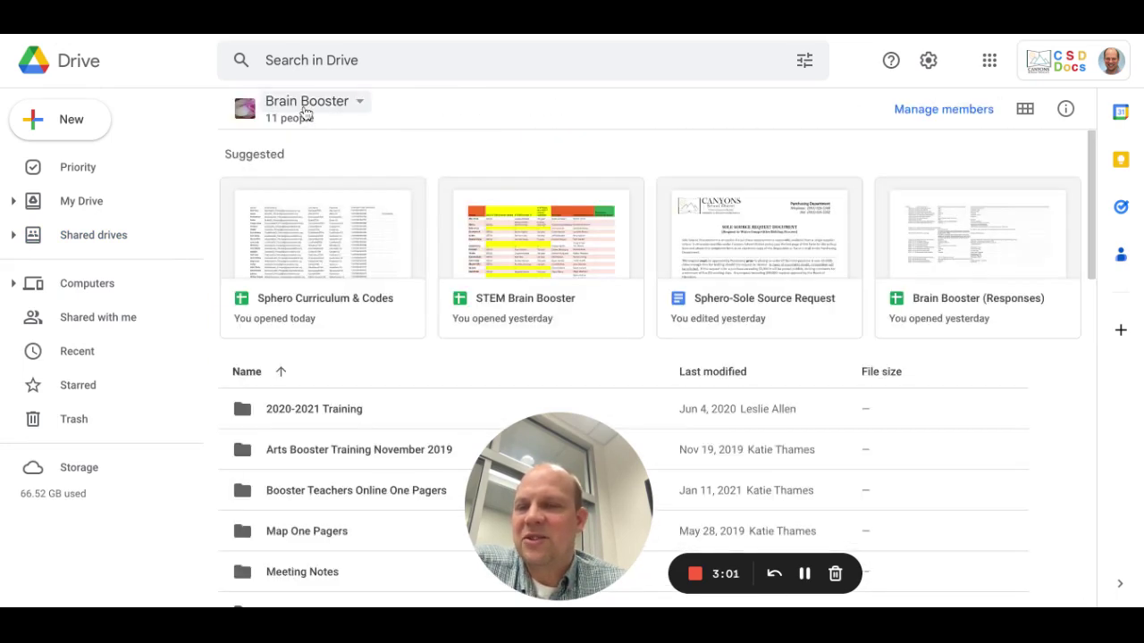
Browse Computers and Shared with me, ending on Recent with Digital Citizenship, Mac Basics and Google Doc Assignment.
{"action": "left_click", "coordinate": [69, 288]}
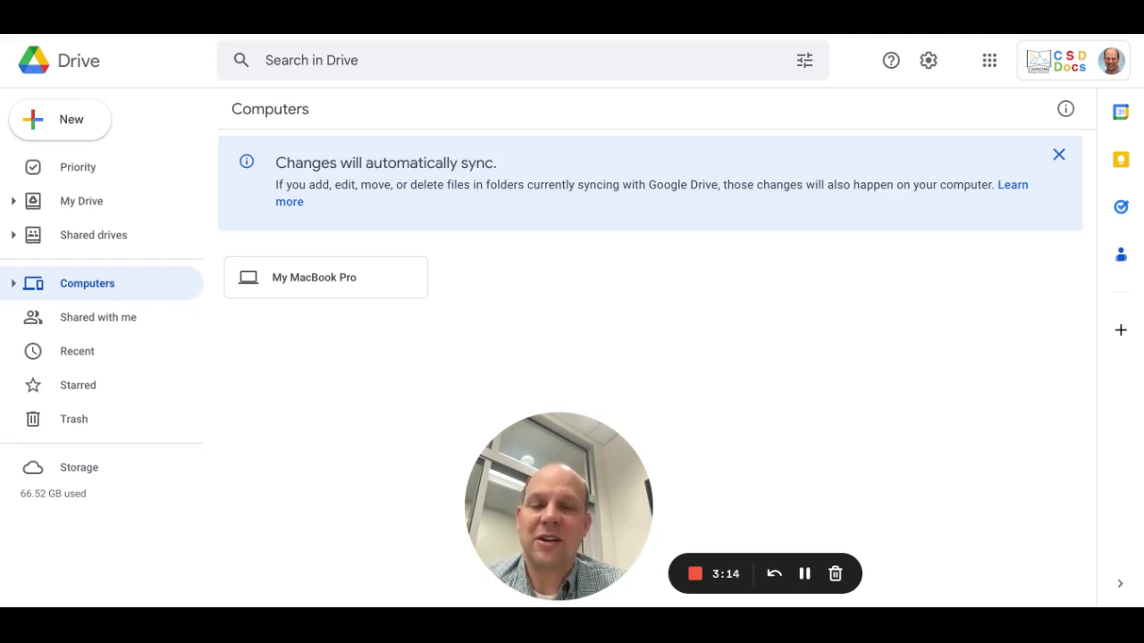
{"action": "left_click", "coordinate": [69, 319]}
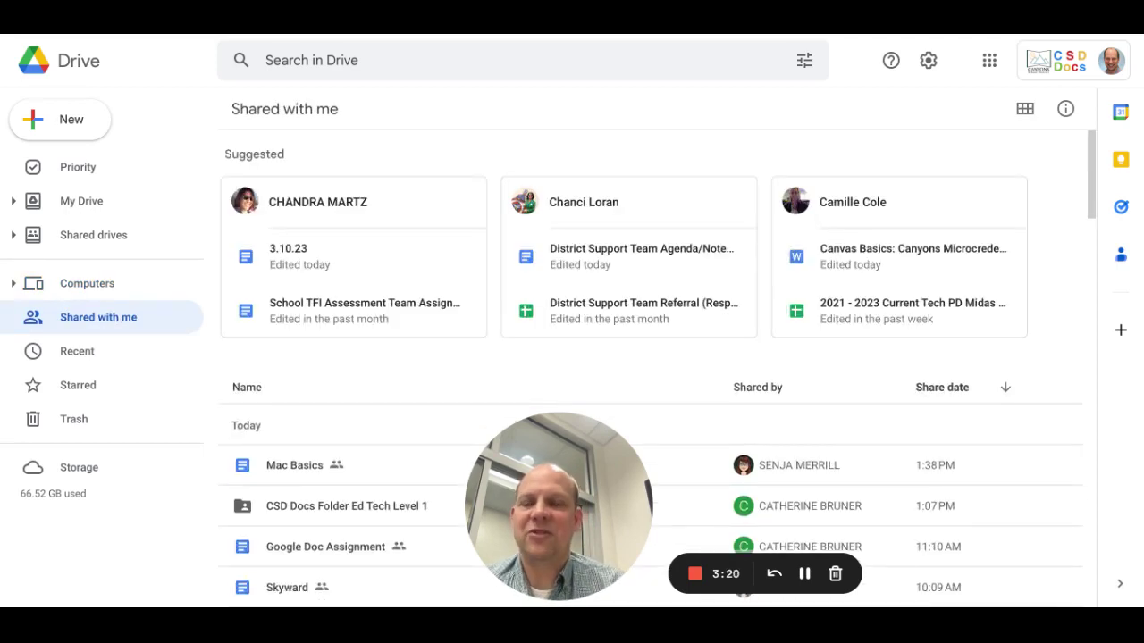
{"action": "scroll", "coordinate": [307, 425], "scroll_direction": "down", "scroll_amount": 3}
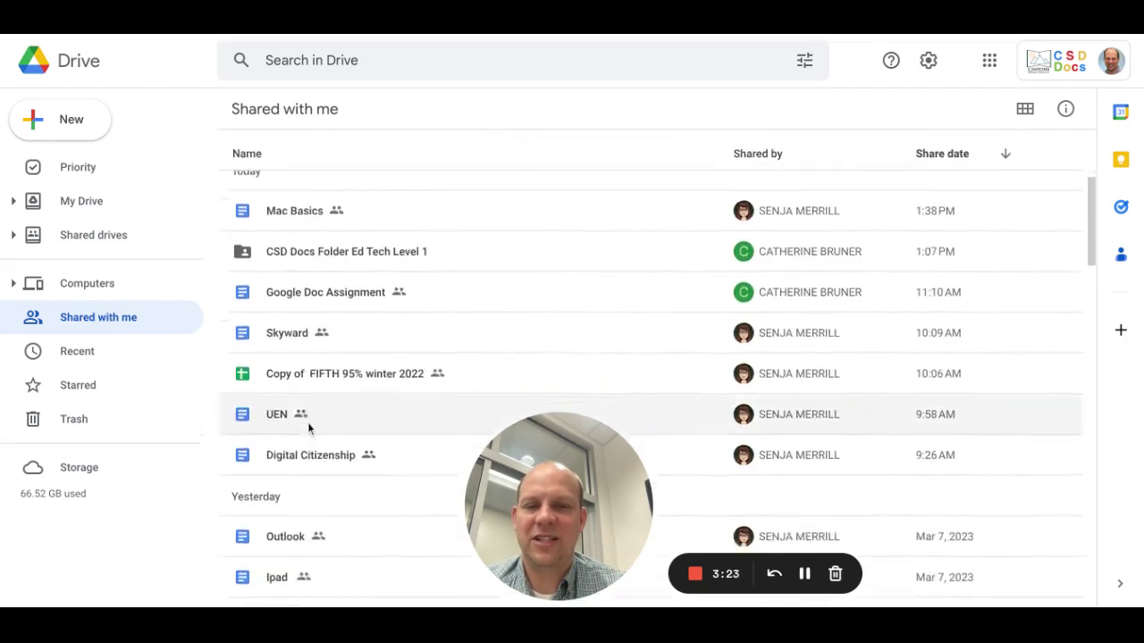
{"action": "scroll", "coordinate": [307, 427], "scroll_direction": "down", "scroll_amount": 3}
{"action": "scroll", "coordinate": [307, 427], "scroll_direction": "up", "scroll_amount": 6}
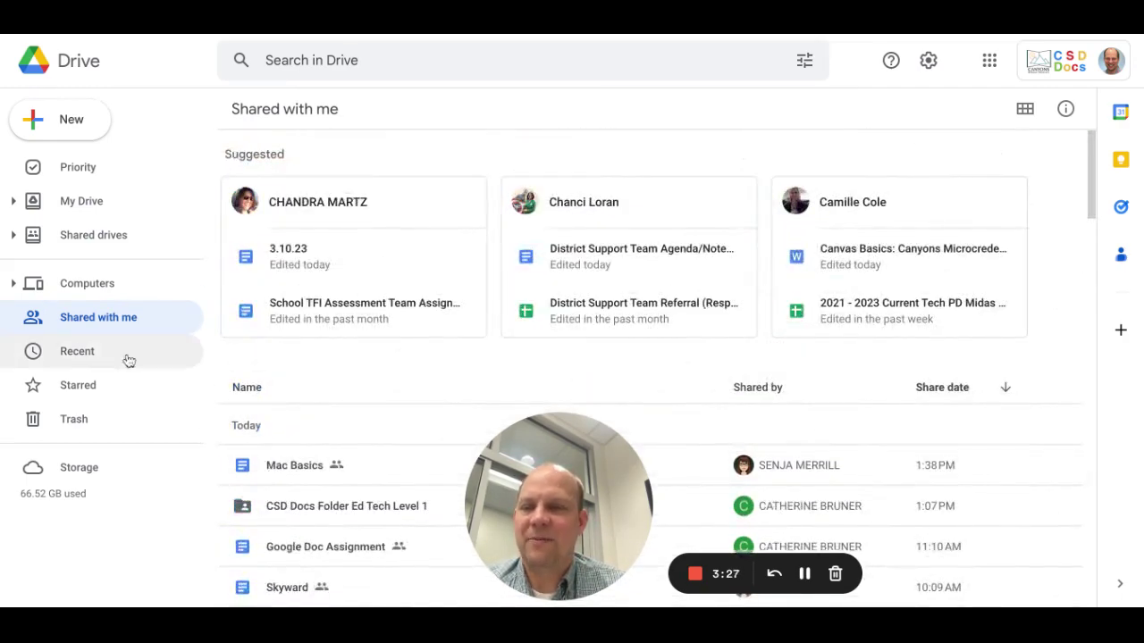
{"action": "left_click", "coordinate": [68, 354]}
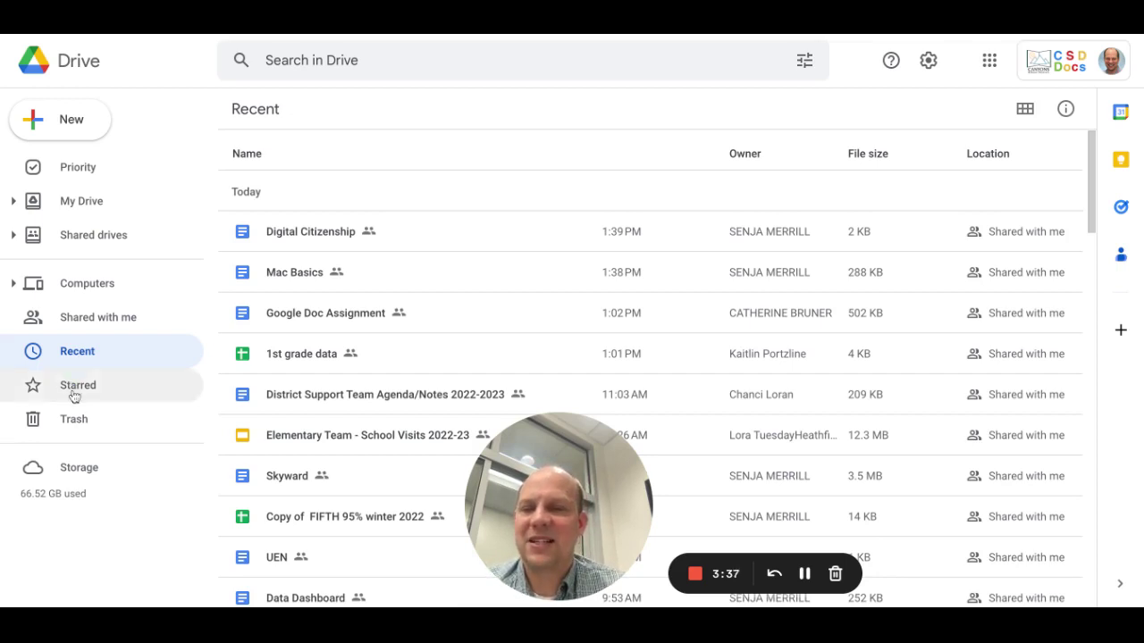
Show the Digital Citizenship file's actions menu, view Starred, then open the empty Trash.
{"action": "right_click", "coordinate": [333, 234]}
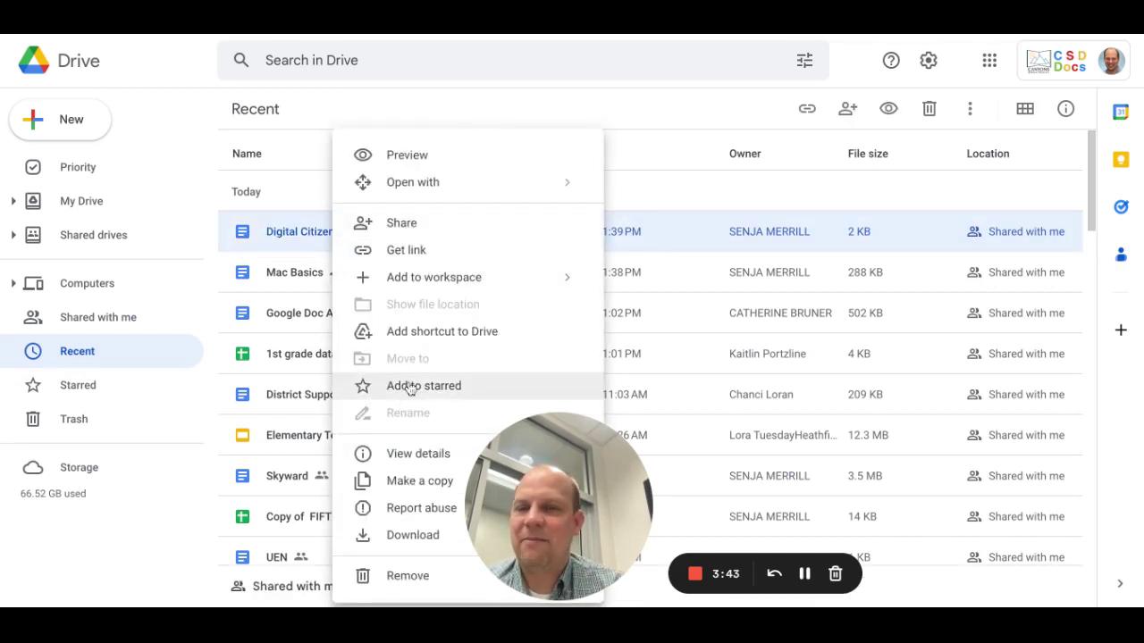
{"action": "left_click", "coordinate": [134, 391]}
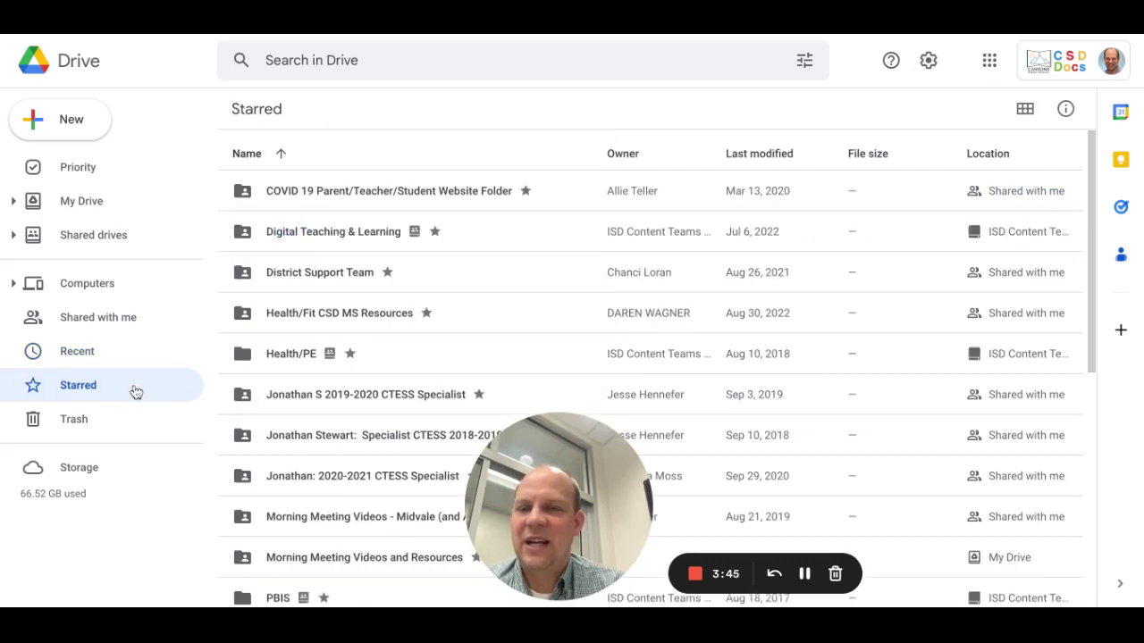
{"action": "scroll", "coordinate": [372, 408], "scroll_direction": "down", "scroll_amount": 5}
{"action": "scroll", "coordinate": [373, 408], "scroll_direction": "up", "scroll_amount": 5}
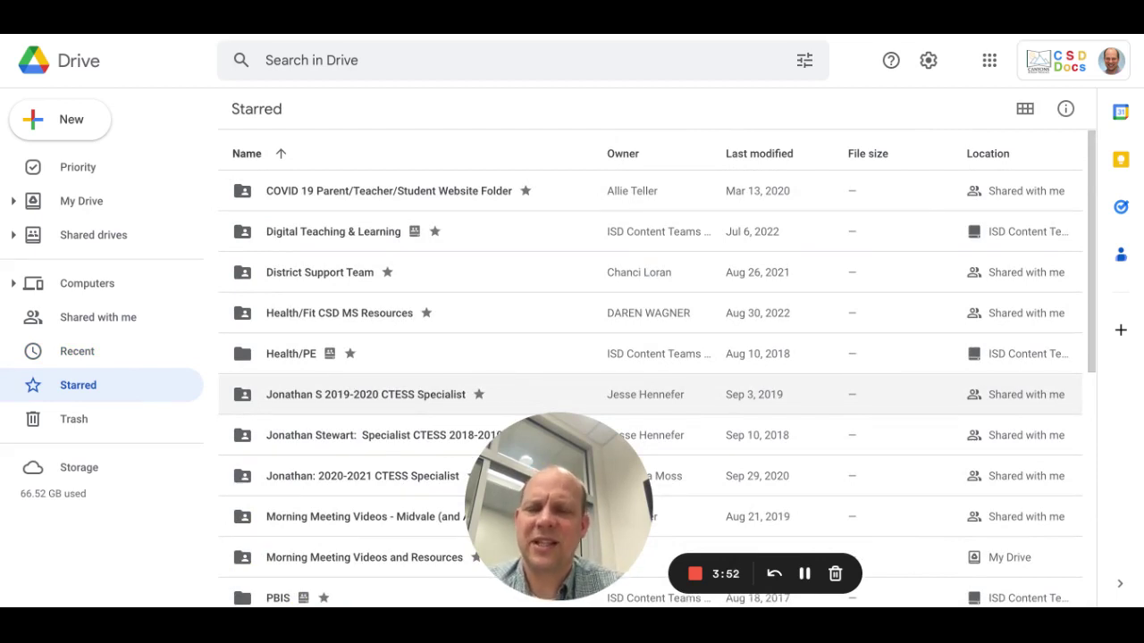
{"action": "left_click", "coordinate": [93, 425]}
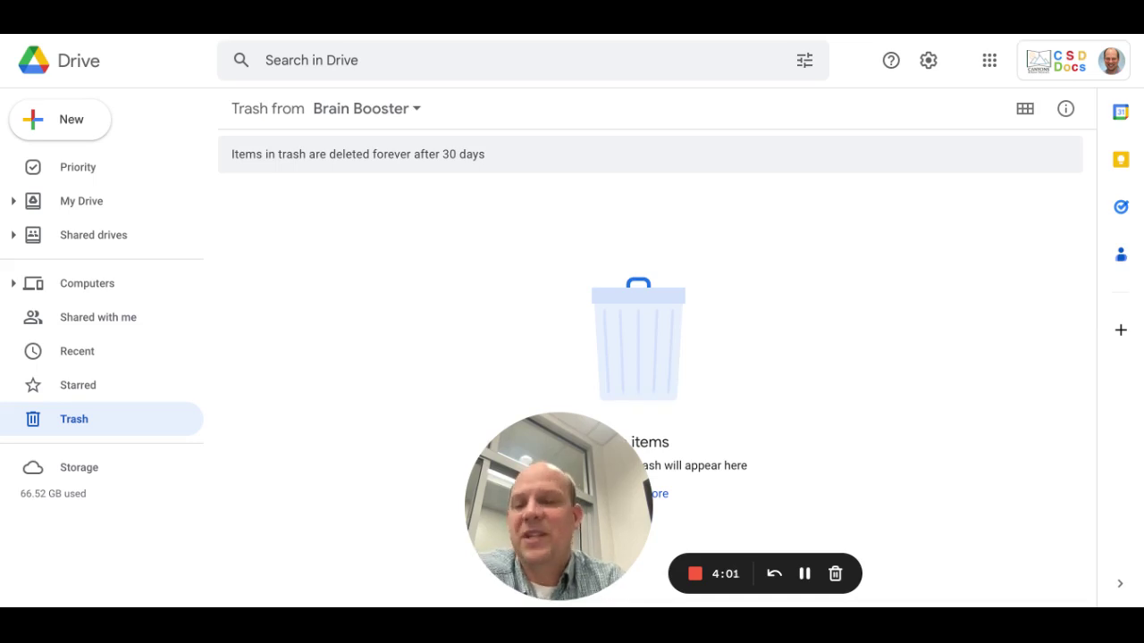
Check storage usage, then open Priority and scroll to workspaces like Agendas, Ed Tech PD and ELA Adoption Course.
{"action": "left_click", "coordinate": [85, 467]}
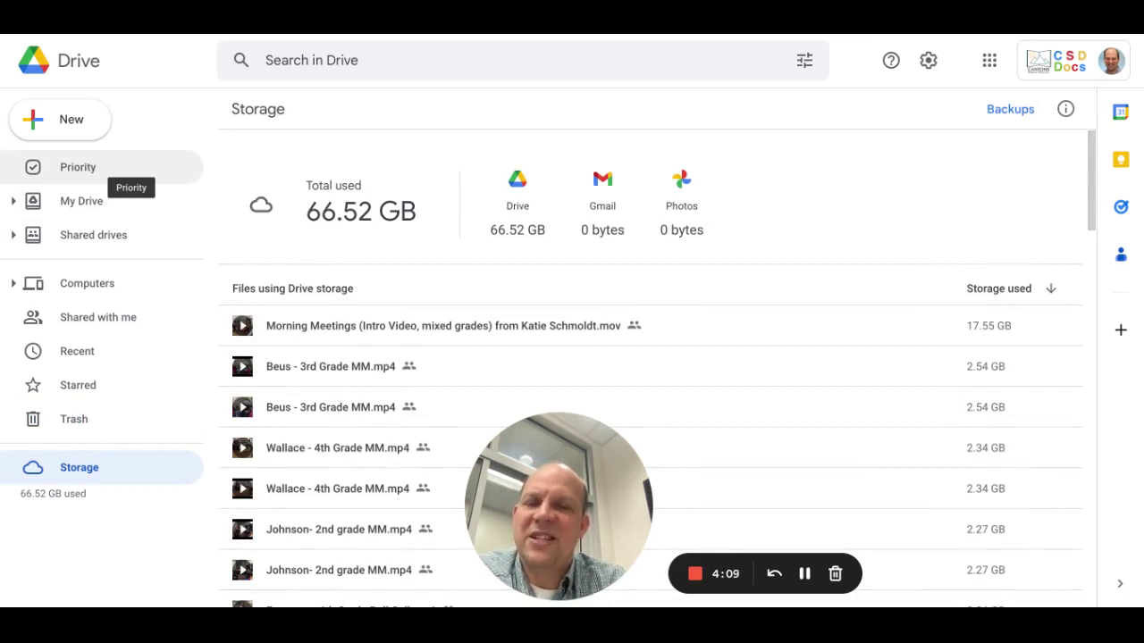
{"action": "left_click", "coordinate": [98, 167]}
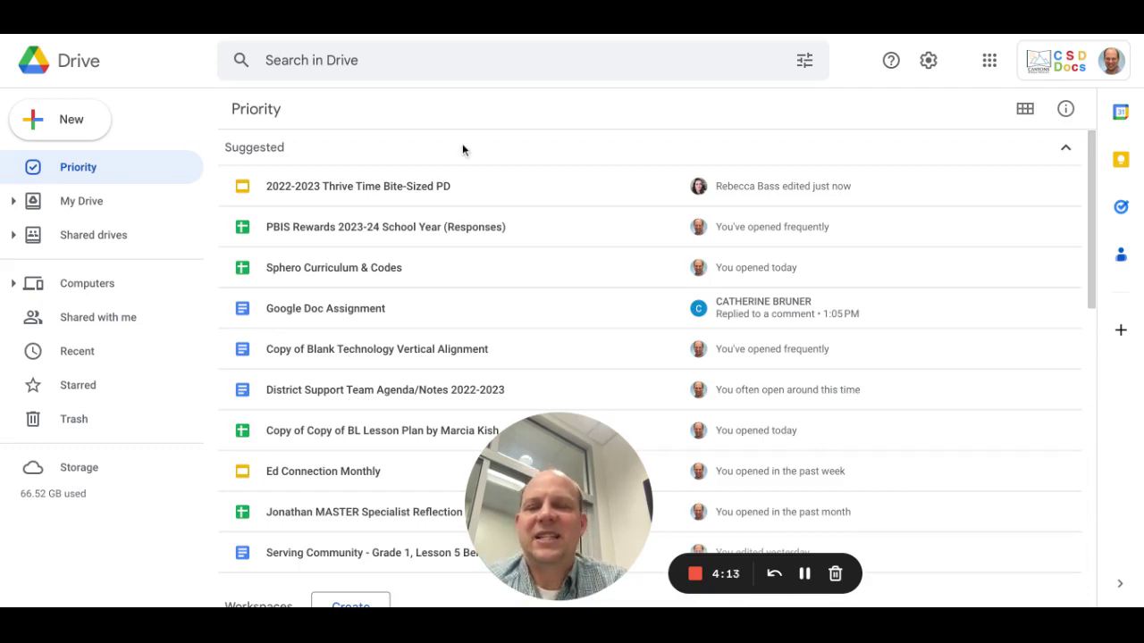
{"action": "scroll", "coordinate": [462, 143], "scroll_direction": "down", "scroll_amount": 10}
{"action": "scroll", "coordinate": [659, 368], "scroll_direction": "up", "scroll_amount": 1}
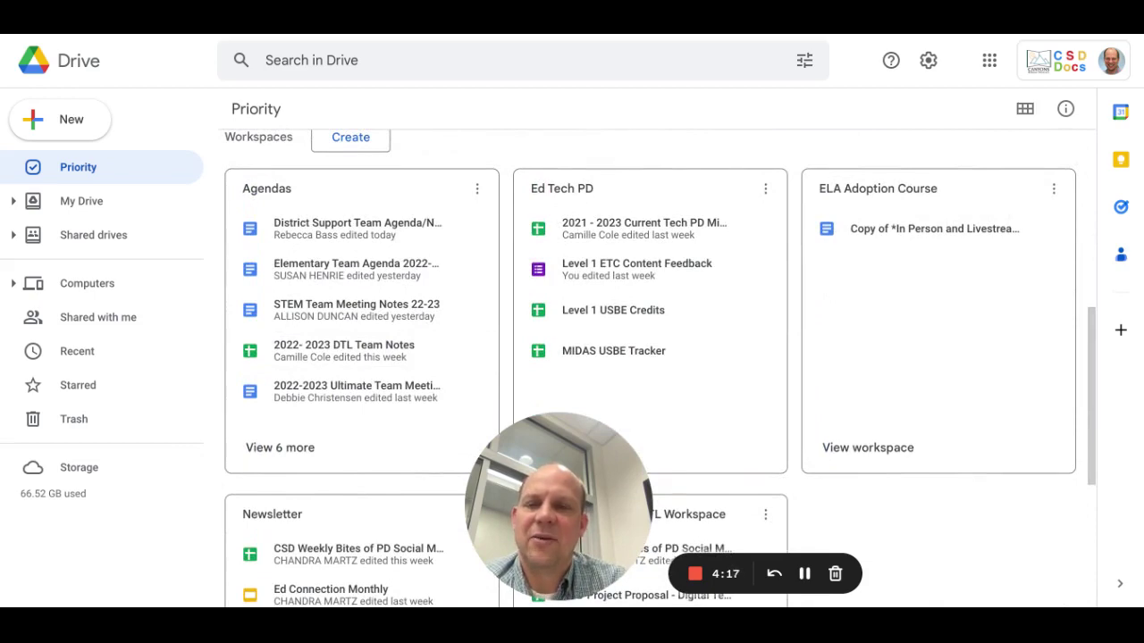
Create a workspace named 'Meeting Notes' and finish without adding any files.
{"action": "scroll", "coordinate": [411, 179], "scroll_direction": "up", "scroll_amount": 1}
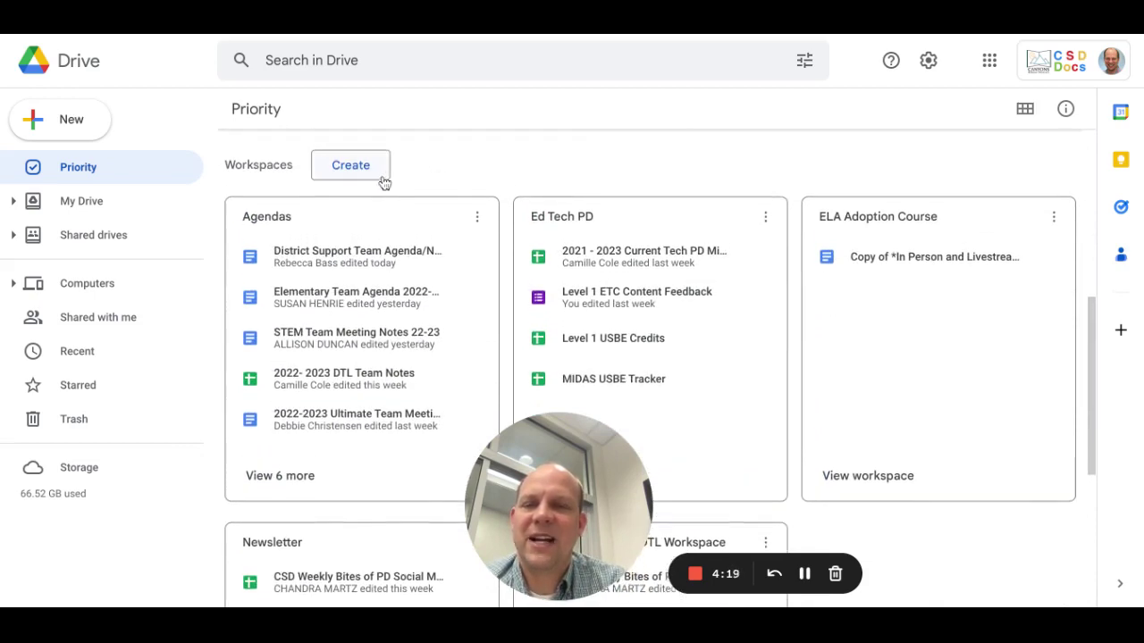
{"action": "left_click", "coordinate": [382, 177]}
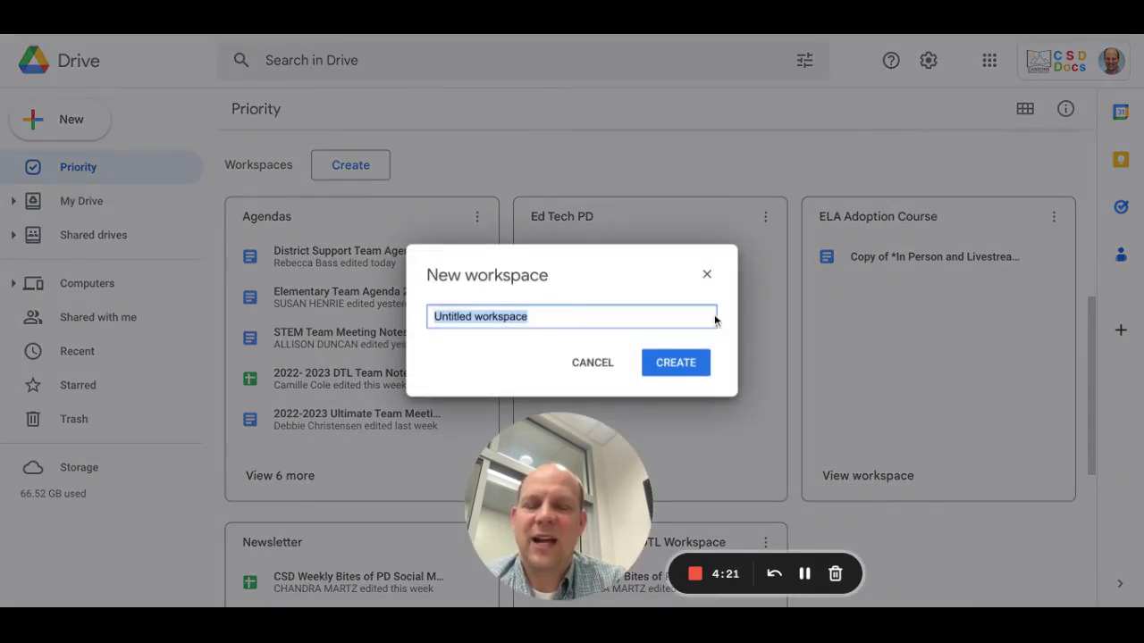
{"action": "type", "text": "Meet"}
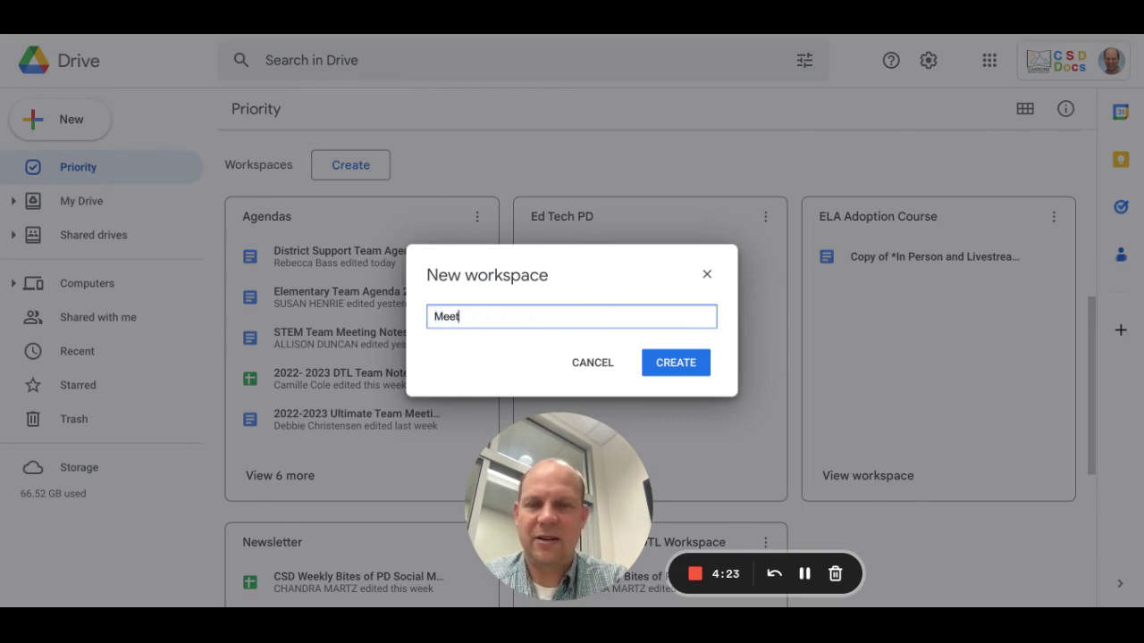
{"action": "type", "text": "ing Notes"}
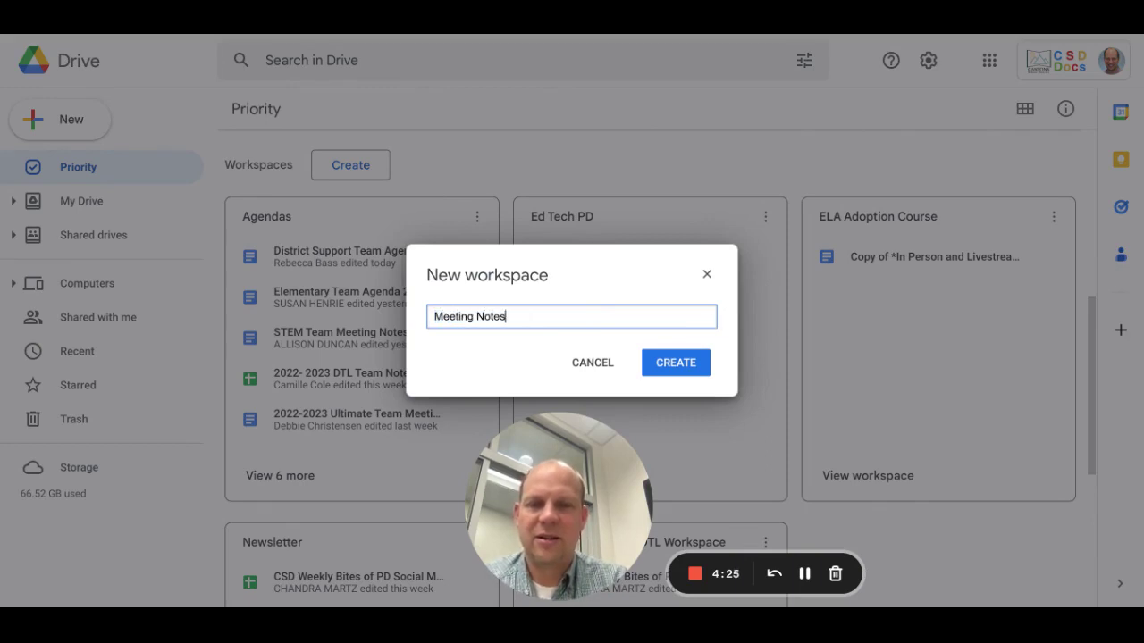
{"action": "key", "text": "Return"}
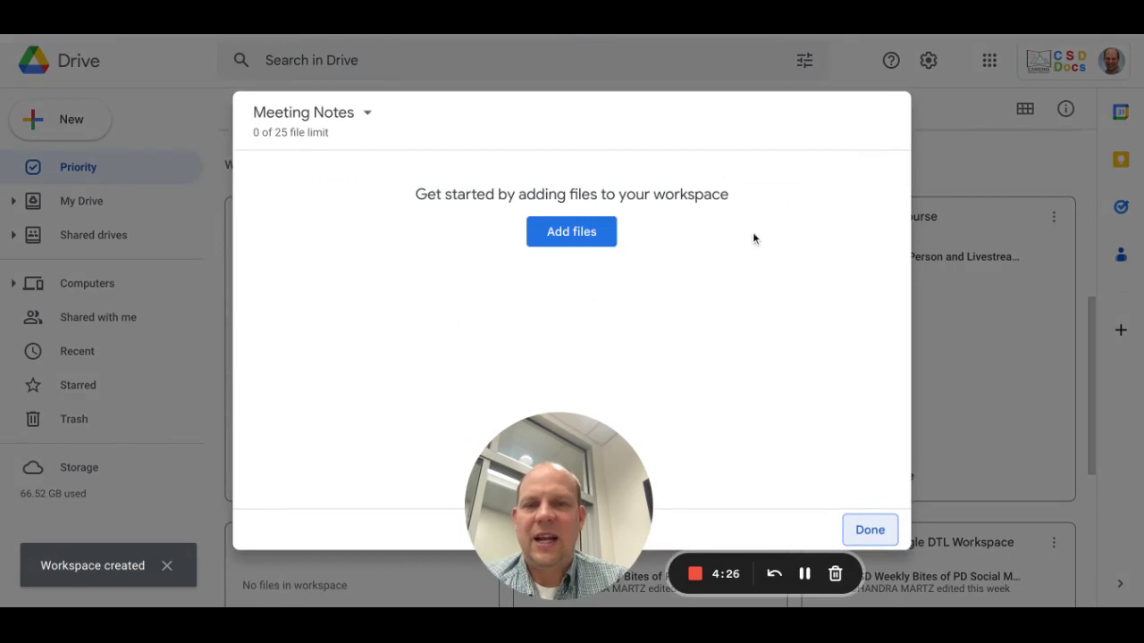
{"action": "left_click", "coordinate": [595, 233]}
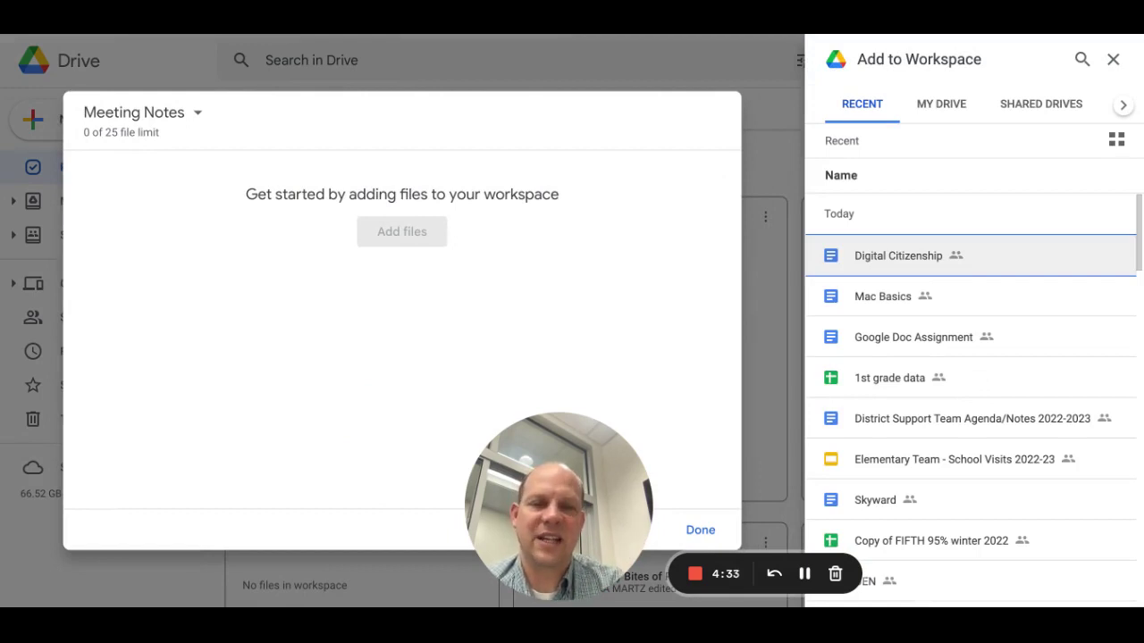
{"action": "left_click", "coordinate": [1113, 59]}
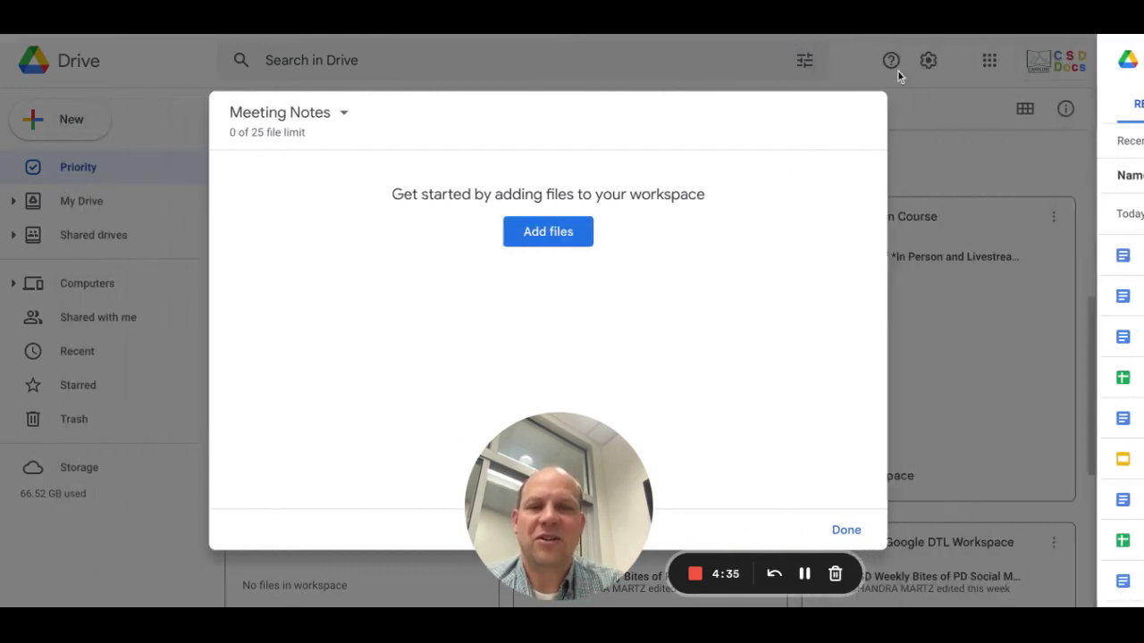
{"action": "left_click", "coordinate": [865, 530]}
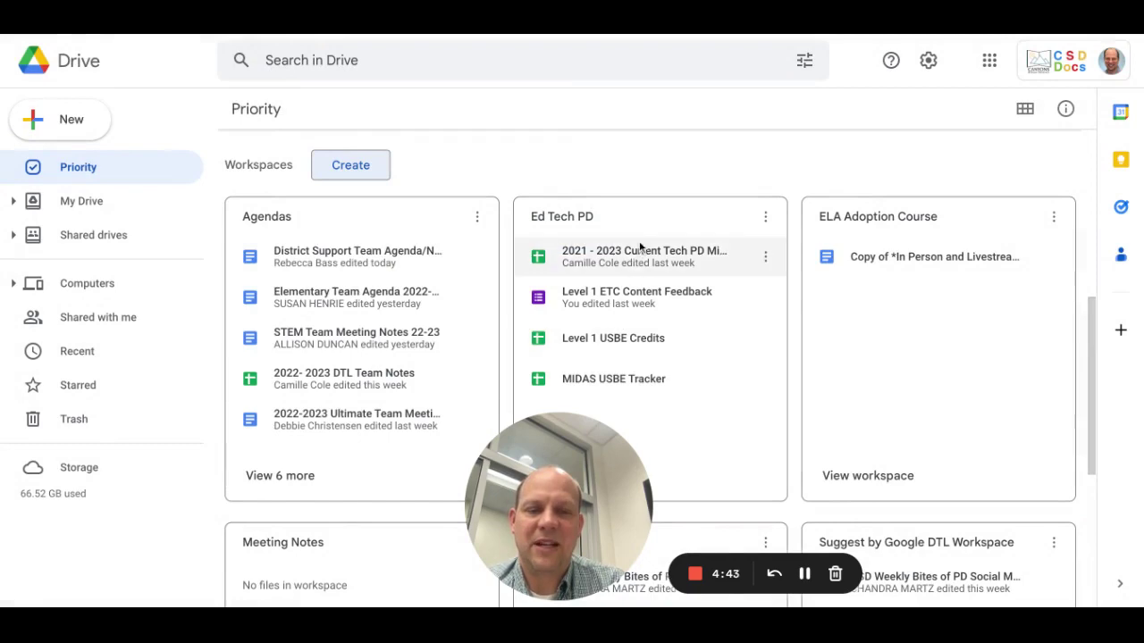
Remove the Meeting Notes workspace from the Priority page, leaving Newsletter and Suggest by Google DTL Workspace.
{"action": "scroll", "coordinate": [638, 196], "scroll_direction": "down", "scroll_amount": 4}
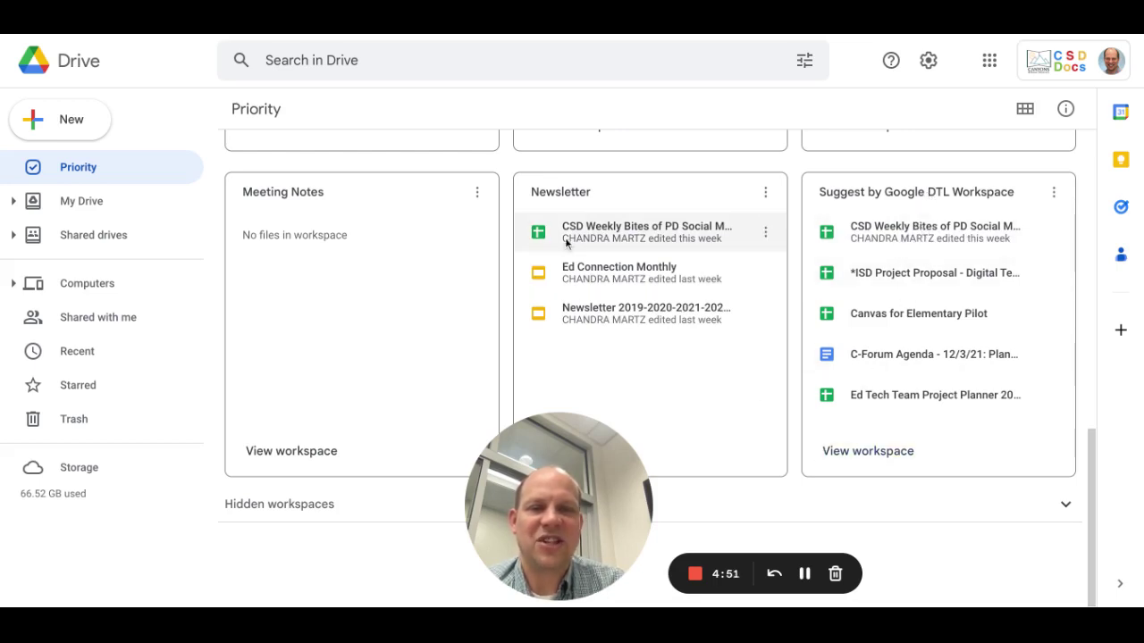
{"action": "left_click", "coordinate": [478, 195]}
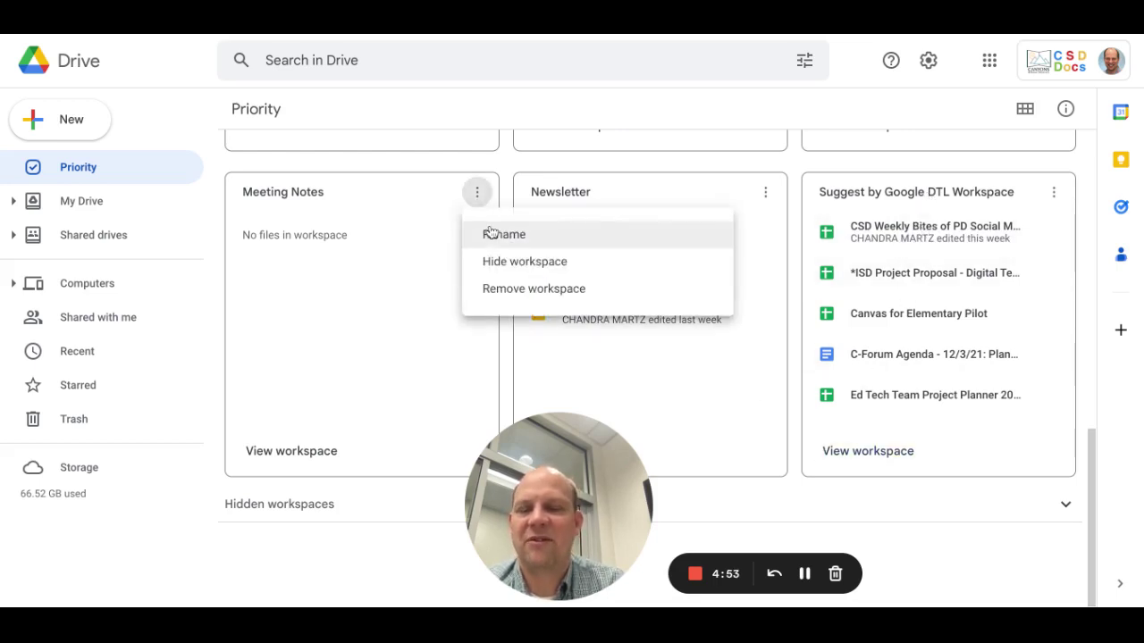
{"action": "left_click", "coordinate": [505, 289]}
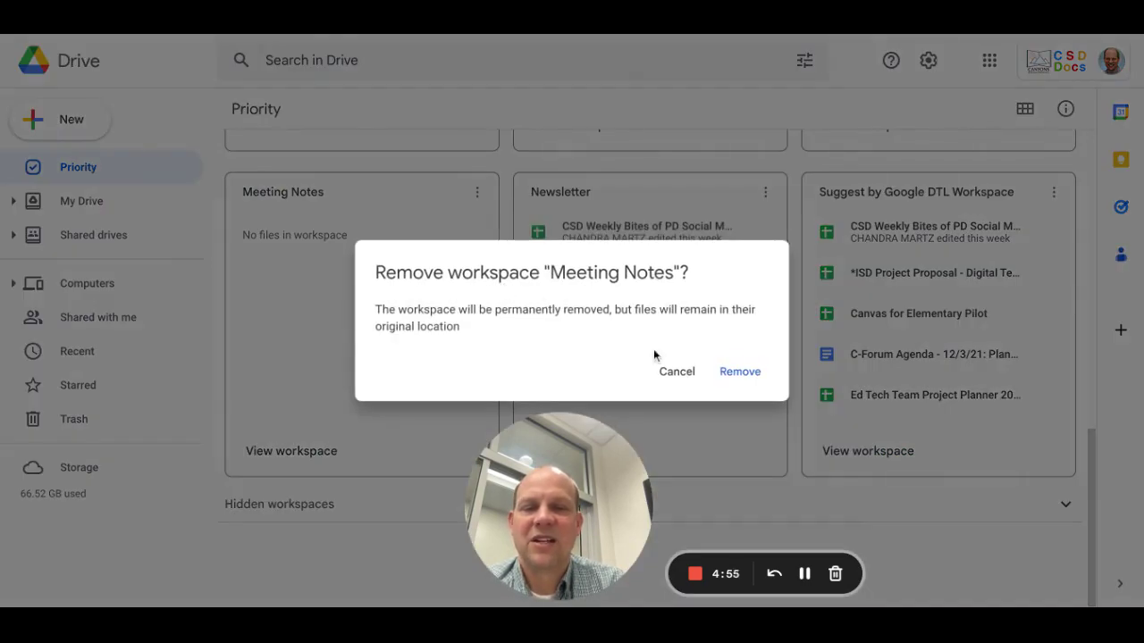
{"action": "left_click", "coordinate": [742, 375]}
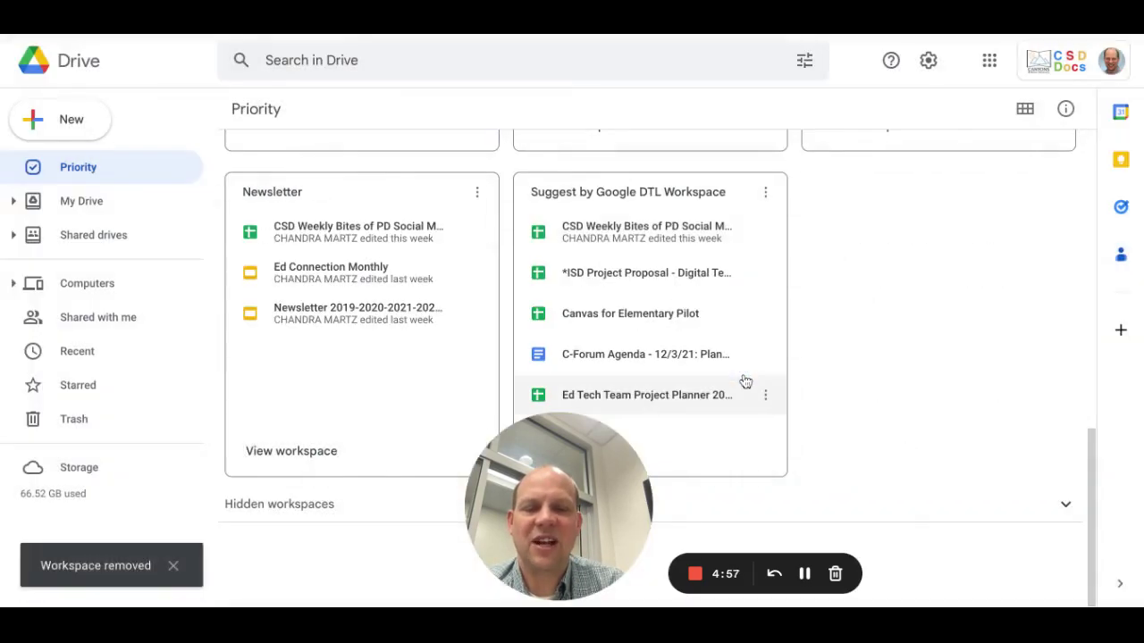